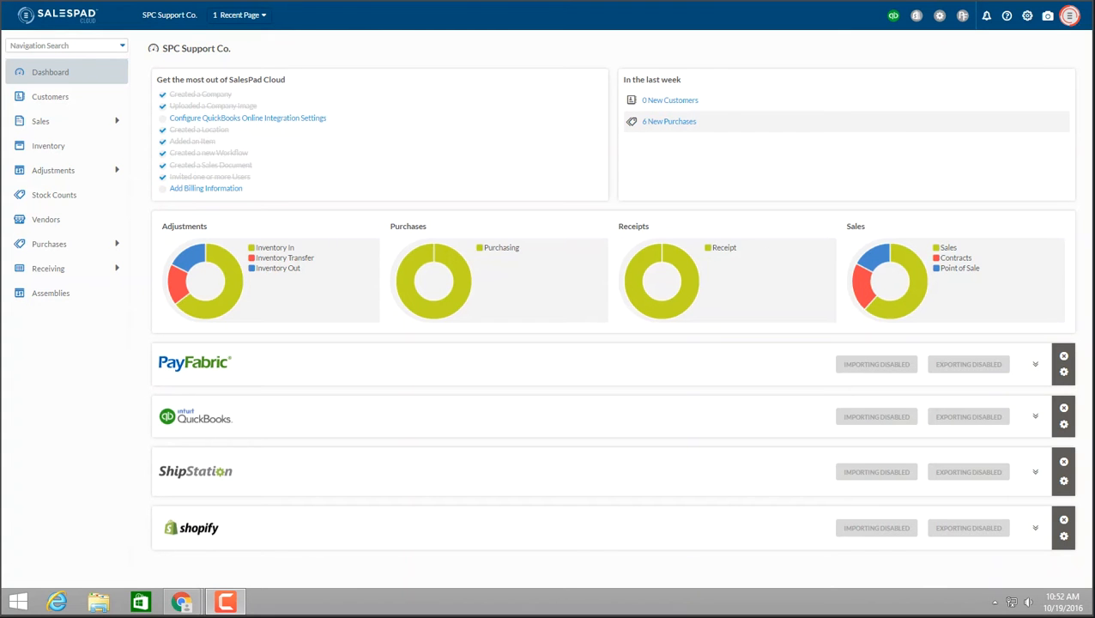
# Step: Open the Report Designer and view the Default Invoice report's layout with the report list collapsed
pyautogui.click(1026, 16)
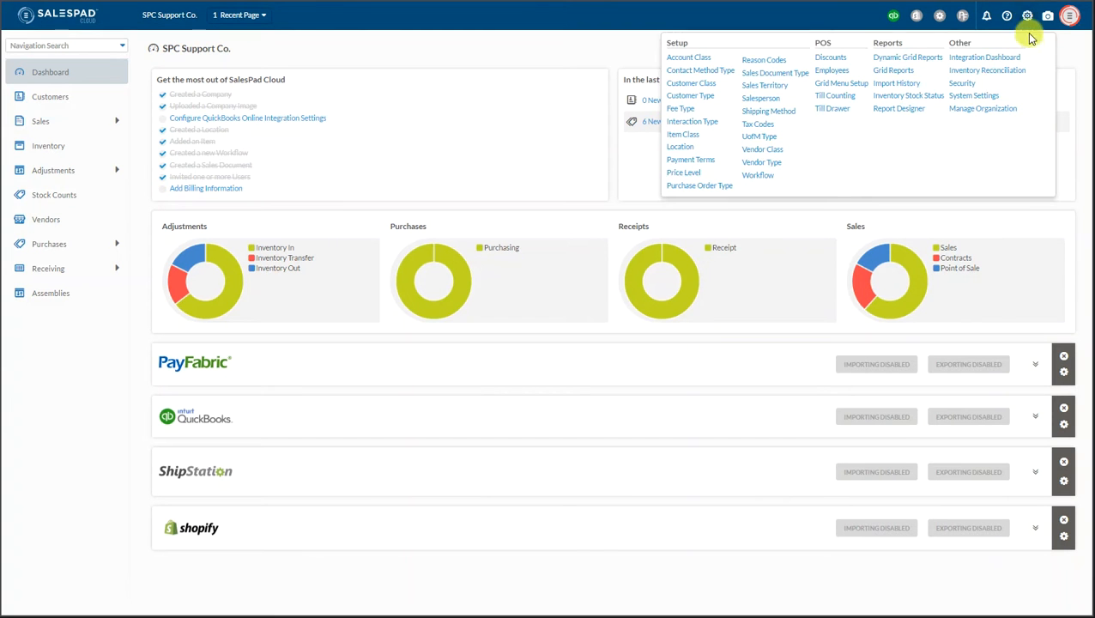
pyautogui.click(908, 109)
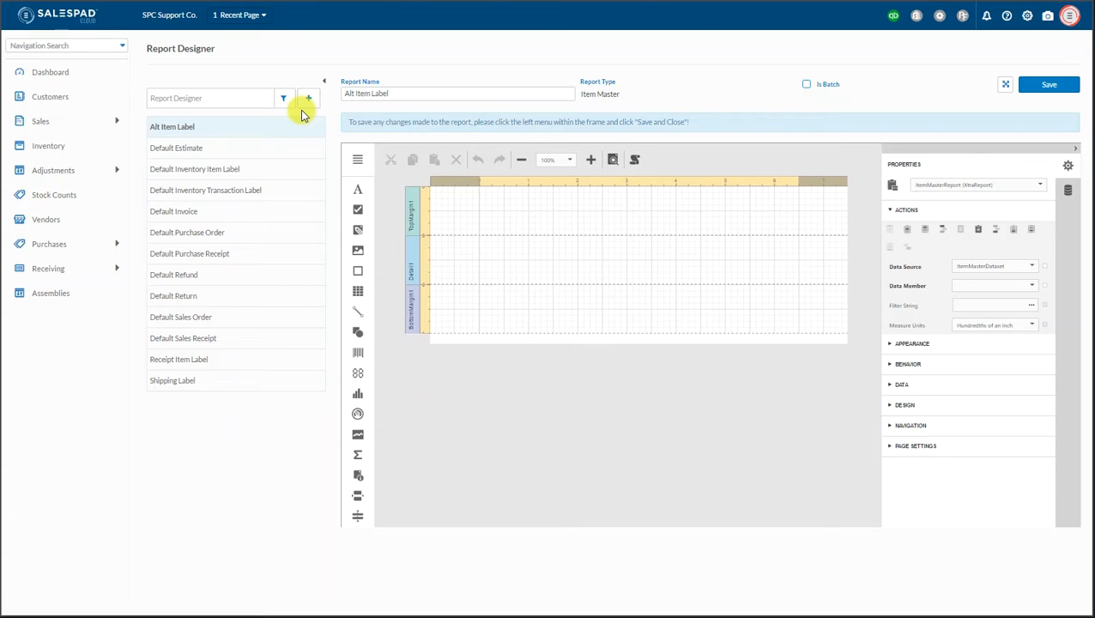
pyautogui.click(262, 214)
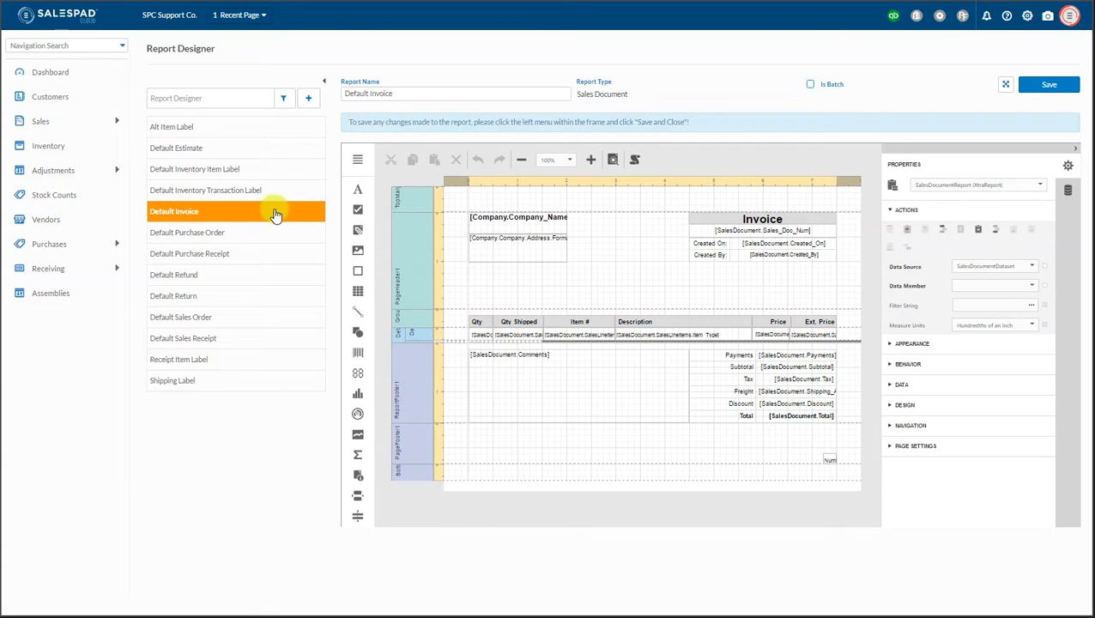
pyautogui.click(324, 83)
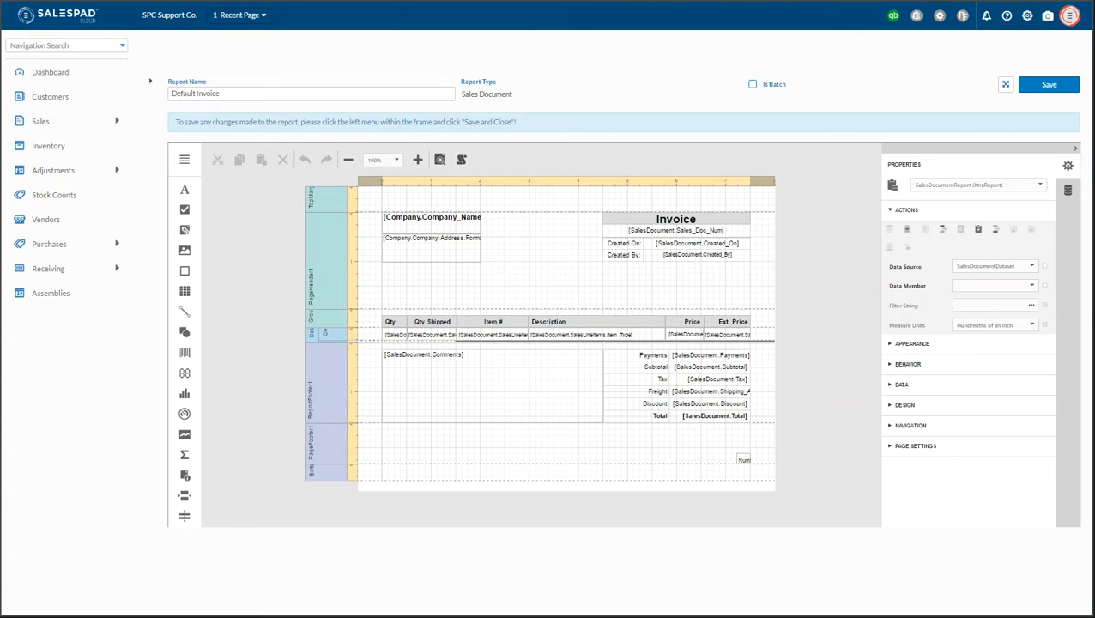
# Step: From the print options of the newest invoice in the sales list, preview the Default Invoice report and open it for editing
pyautogui.click(58, 132)
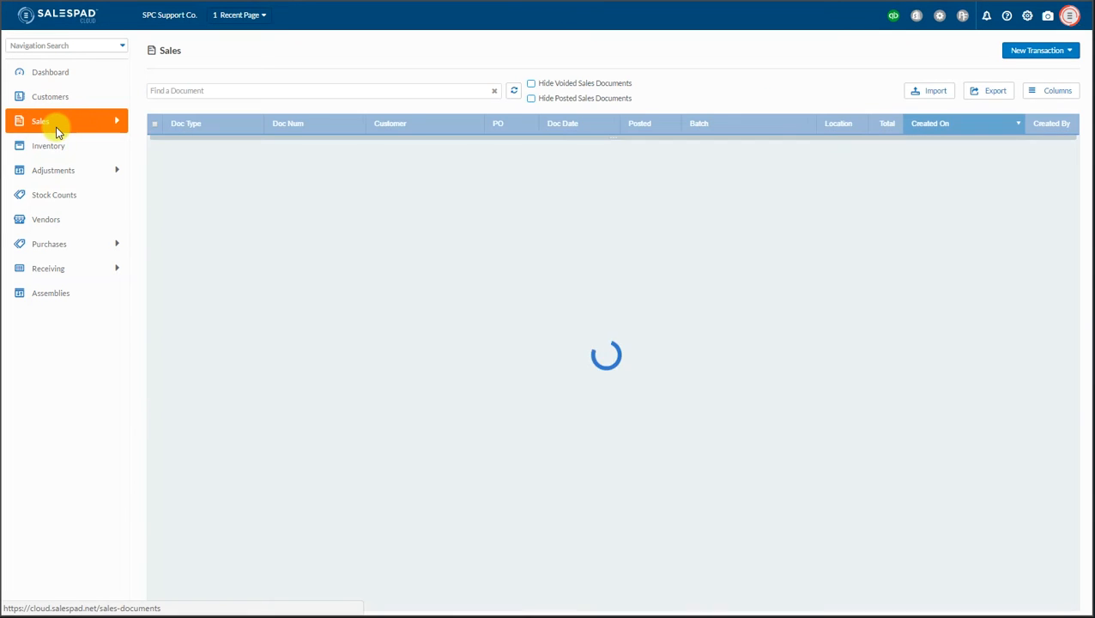
pyautogui.click(295, 176)
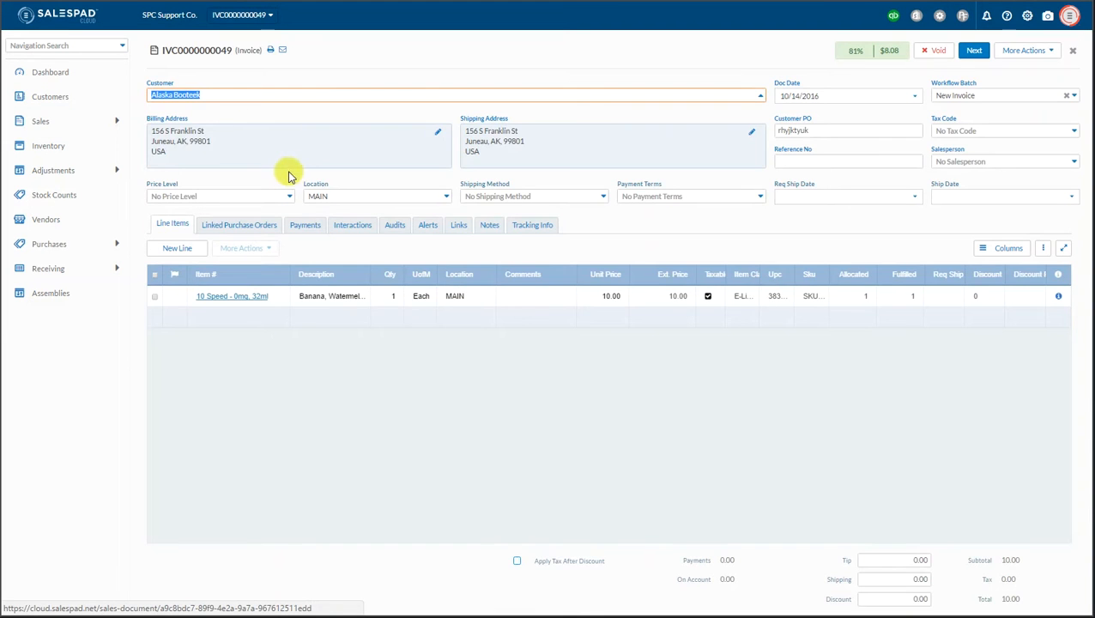
pyautogui.click(270, 51)
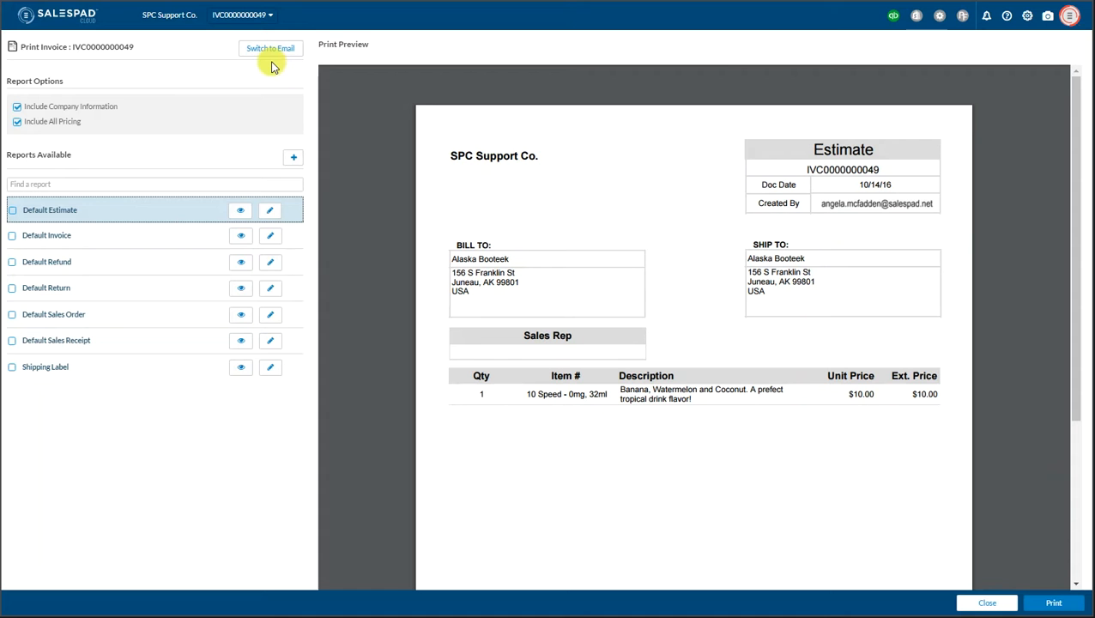
pyautogui.click(240, 240)
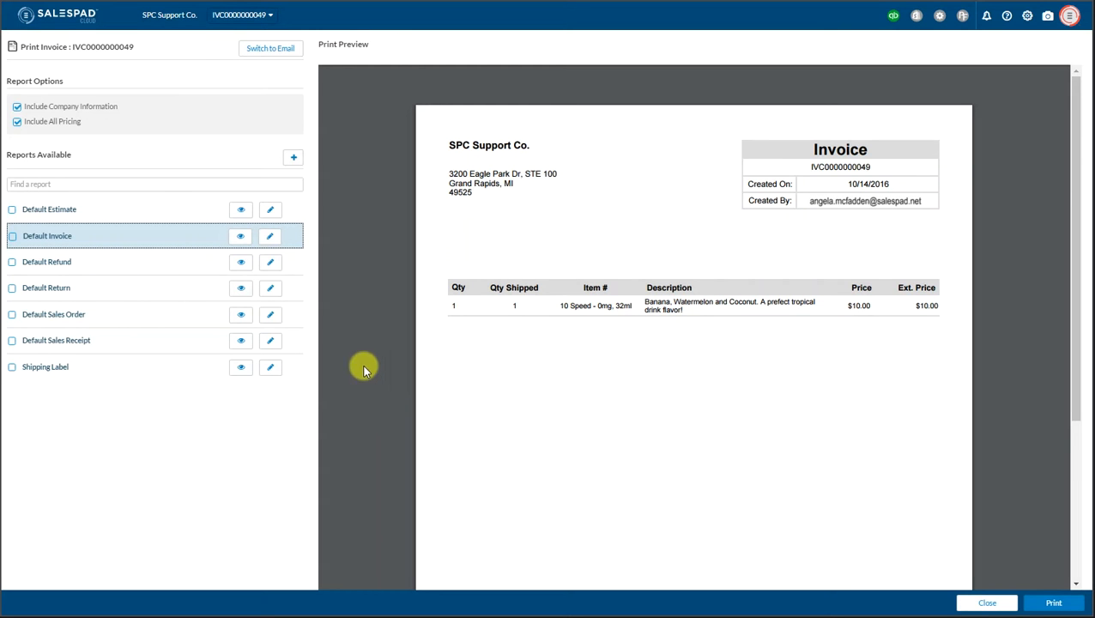
pyautogui.click(271, 240)
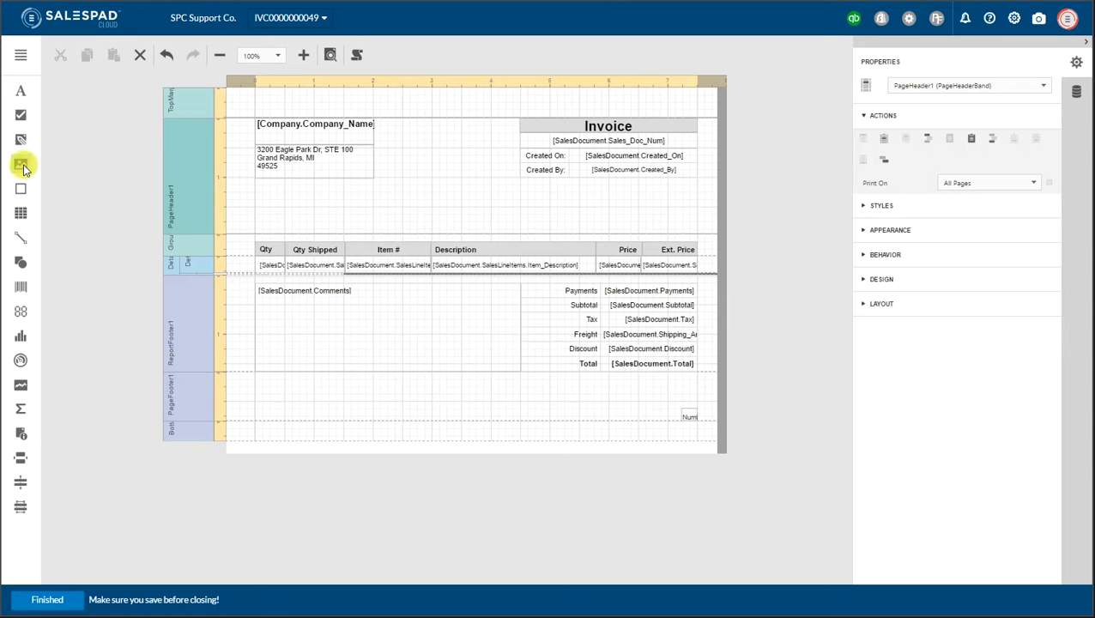
# Step: Add a picture box beside the company name in the page header and load SalesPad Logo.jpg from Downloads into it
pyautogui.moveTo(28, 170)
pyautogui.mouseDown()
pyautogui.moveTo(289, 162)
pyautogui.moveTo(391, 129)
pyautogui.moveTo(385, 121)
pyautogui.mouseUp()
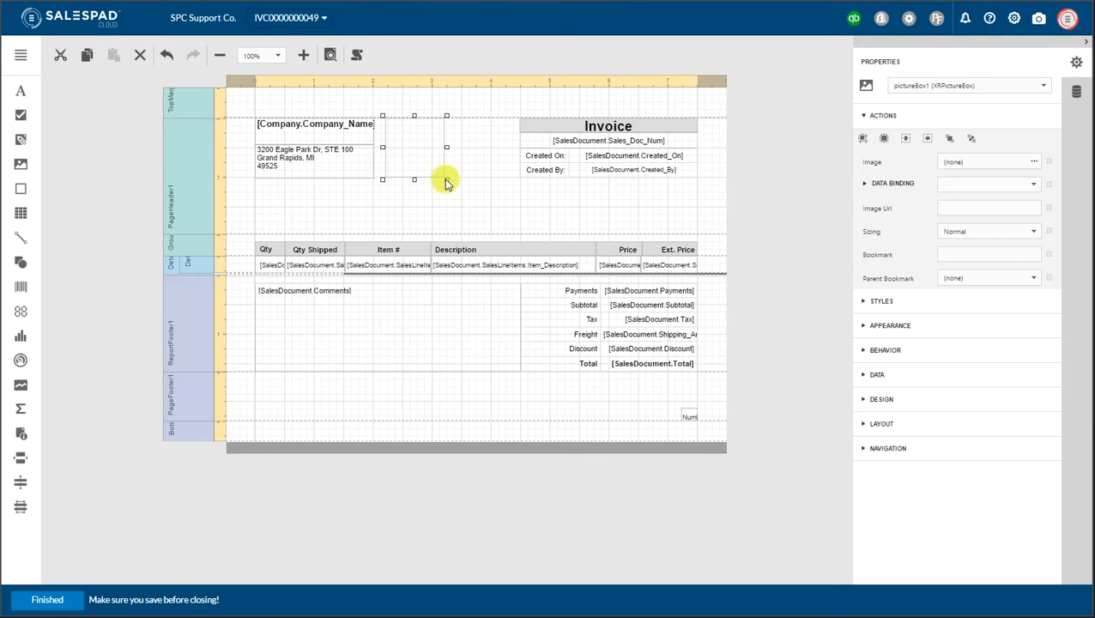
pyautogui.click(1037, 163)
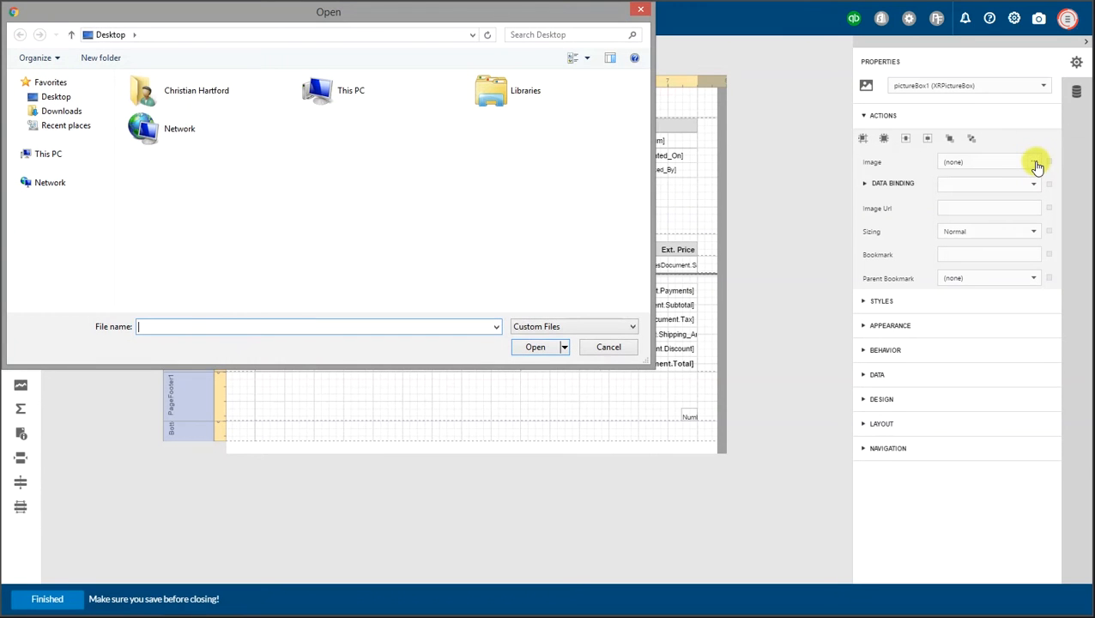
pyautogui.click(60, 110)
pyautogui.click(599, 325)
pyautogui.click(565, 350)
pyautogui.click(301, 105)
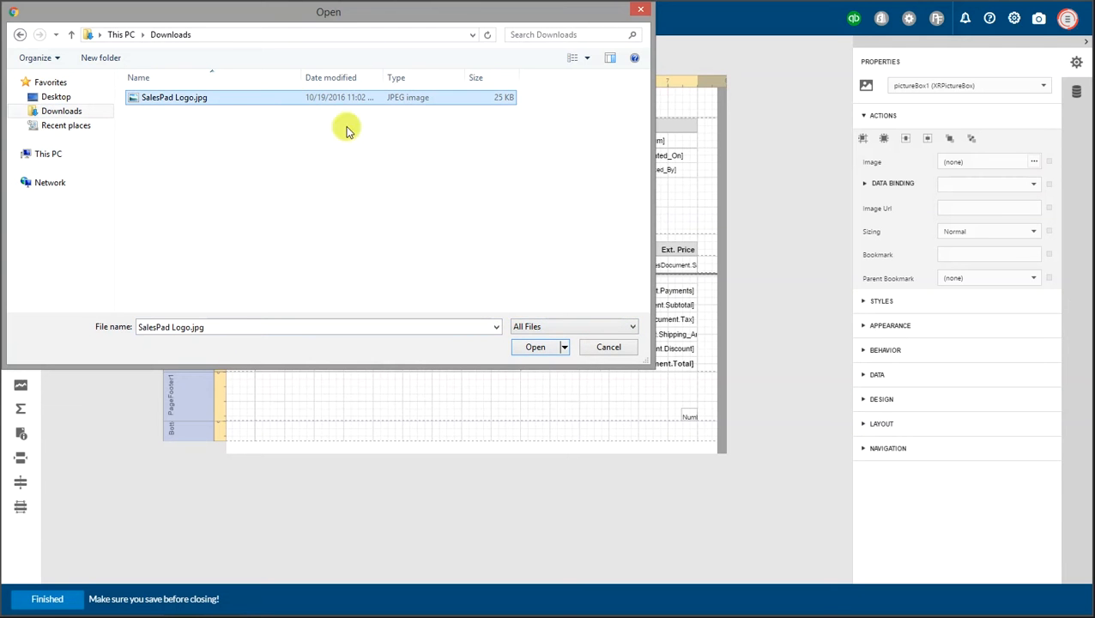
pyautogui.click(532, 347)
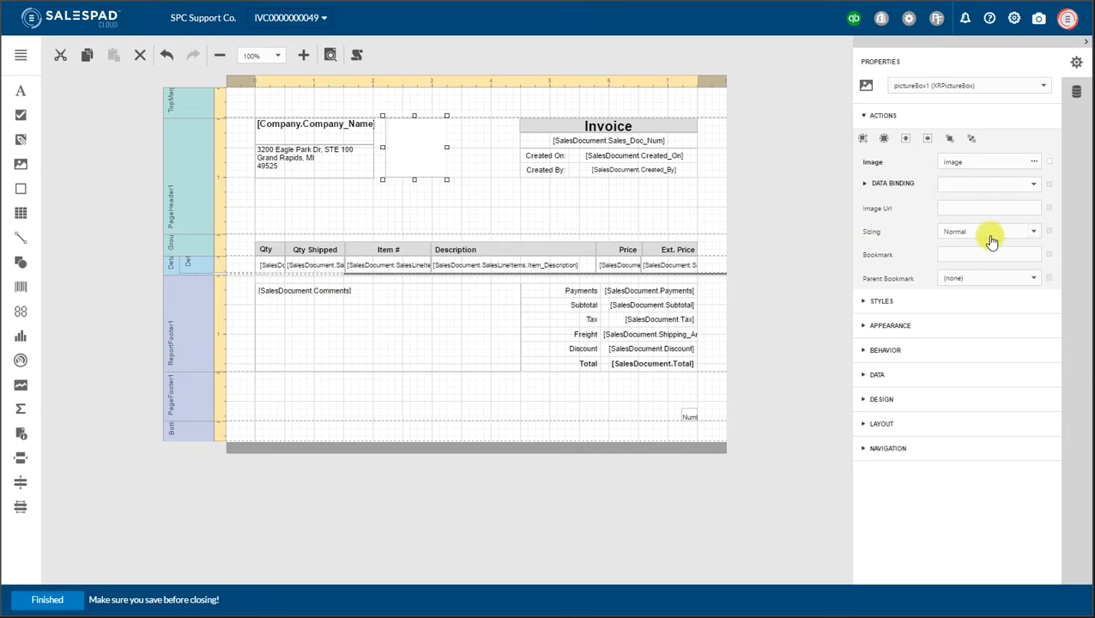
# Step: Set the logo picture box's sizing to Stretch Image and enlarge the box between the company name and the Invoice table
pyautogui.click(1030, 232)
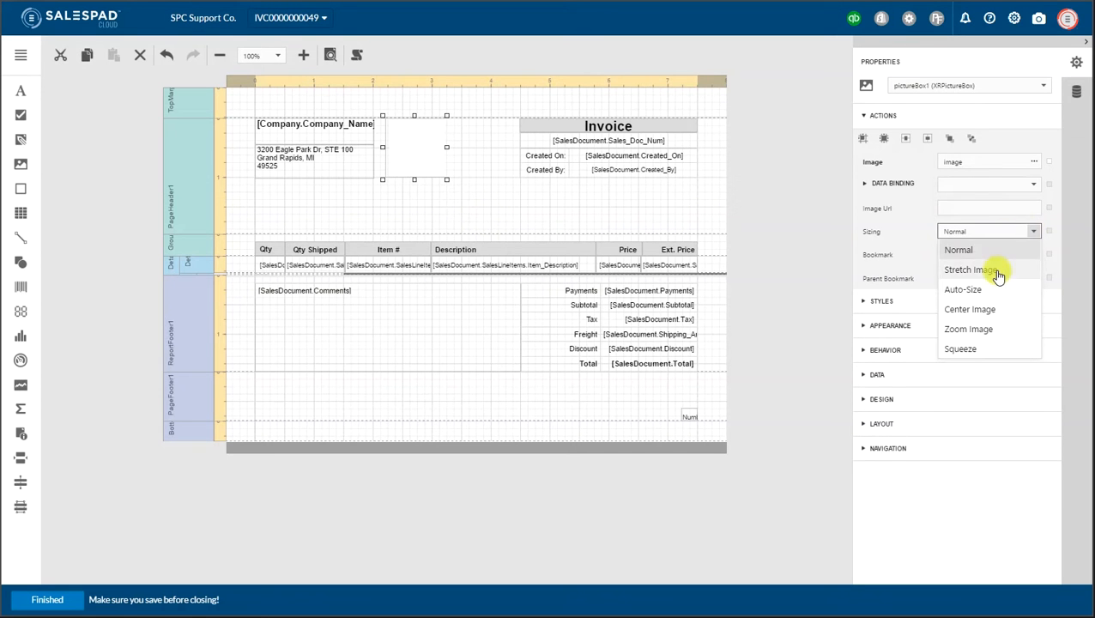
pyautogui.click(998, 273)
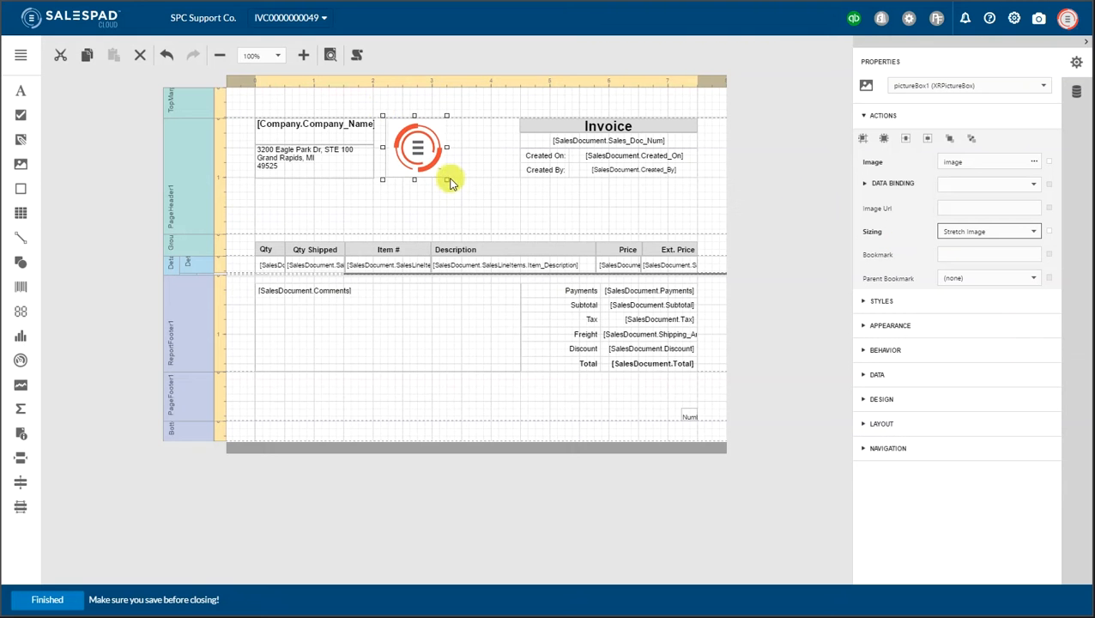
pyautogui.moveTo(447, 178)
pyautogui.mouseDown()
pyautogui.moveTo(471, 199)
pyautogui.moveTo(440, 171)
pyautogui.mouseUp()
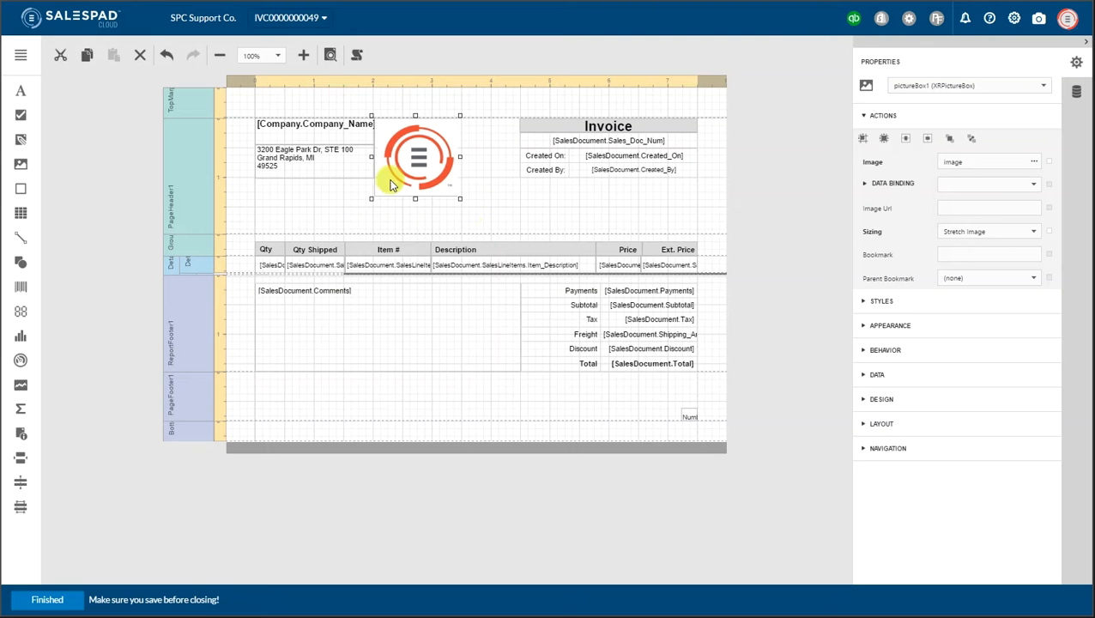
# Step: Save the edited report, staying on the site, and return to the print options to preview Default Invoice again
pyautogui.click(20, 56)
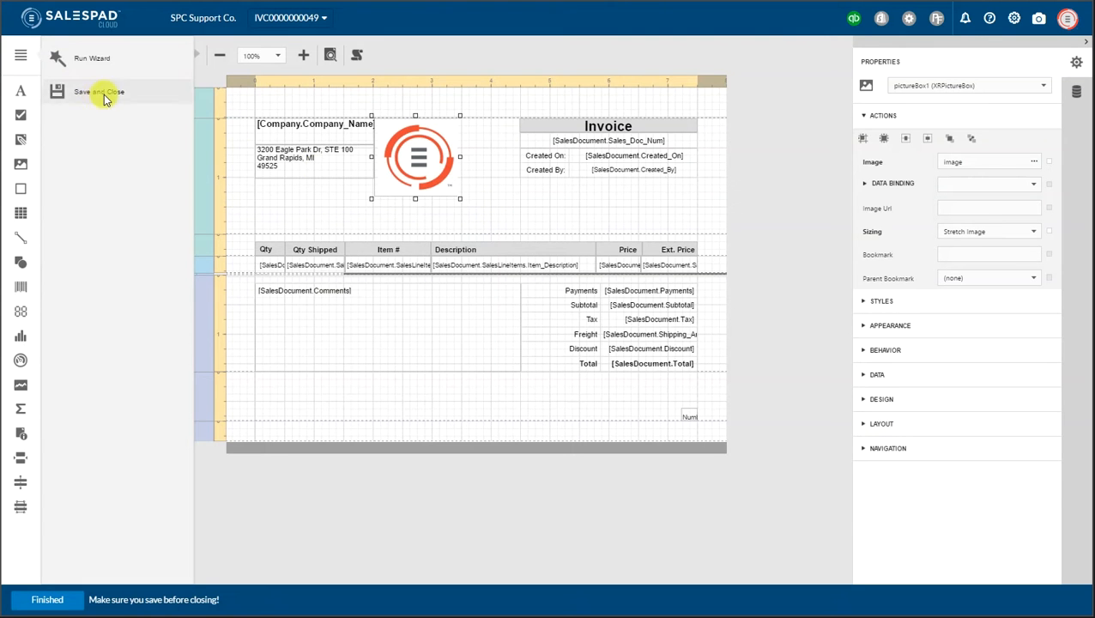
pyautogui.click(103, 94)
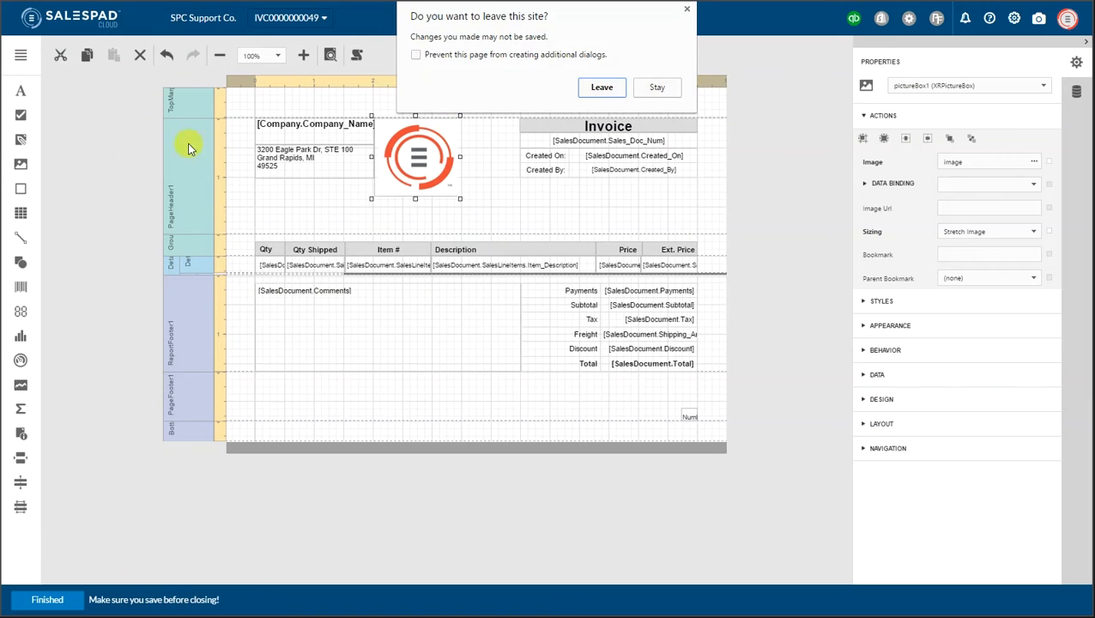
pyautogui.click(650, 88)
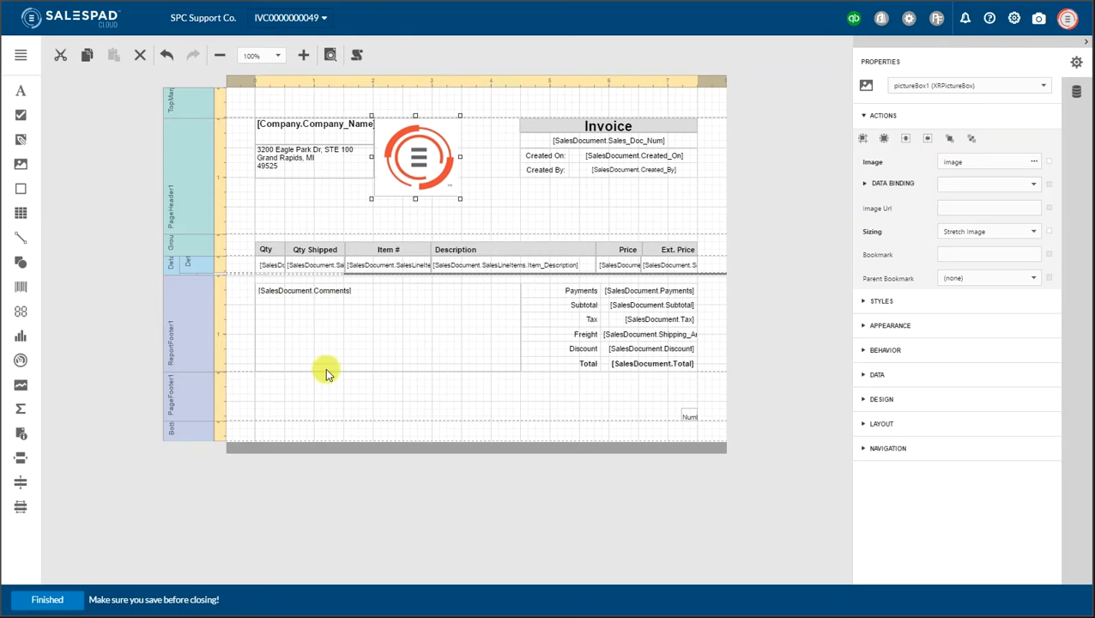
pyautogui.click(69, 599)
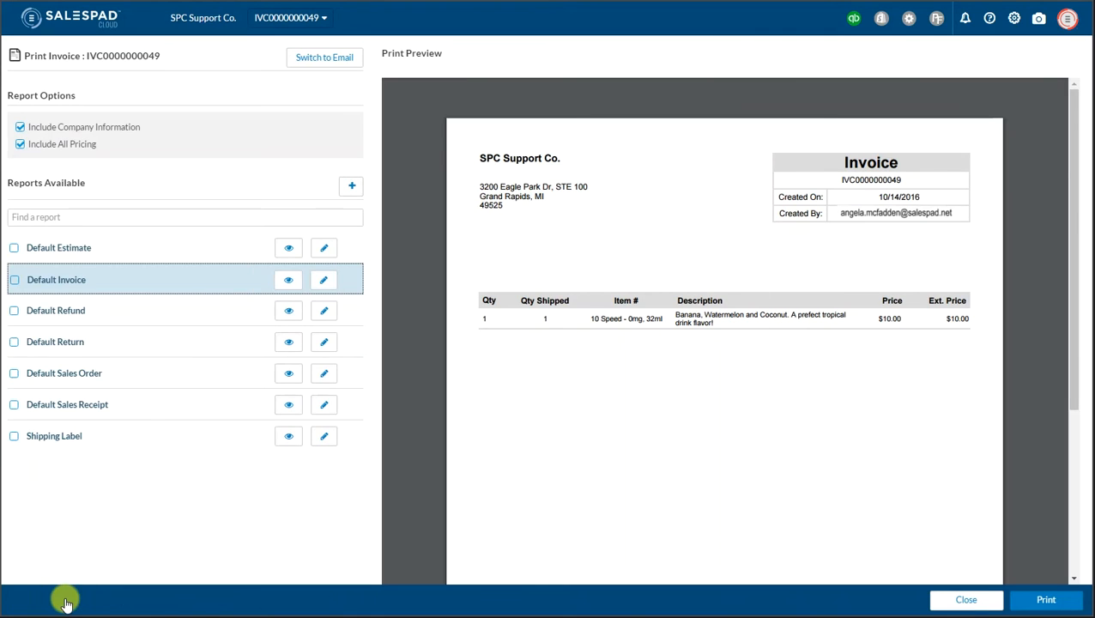
pyautogui.click(289, 280)
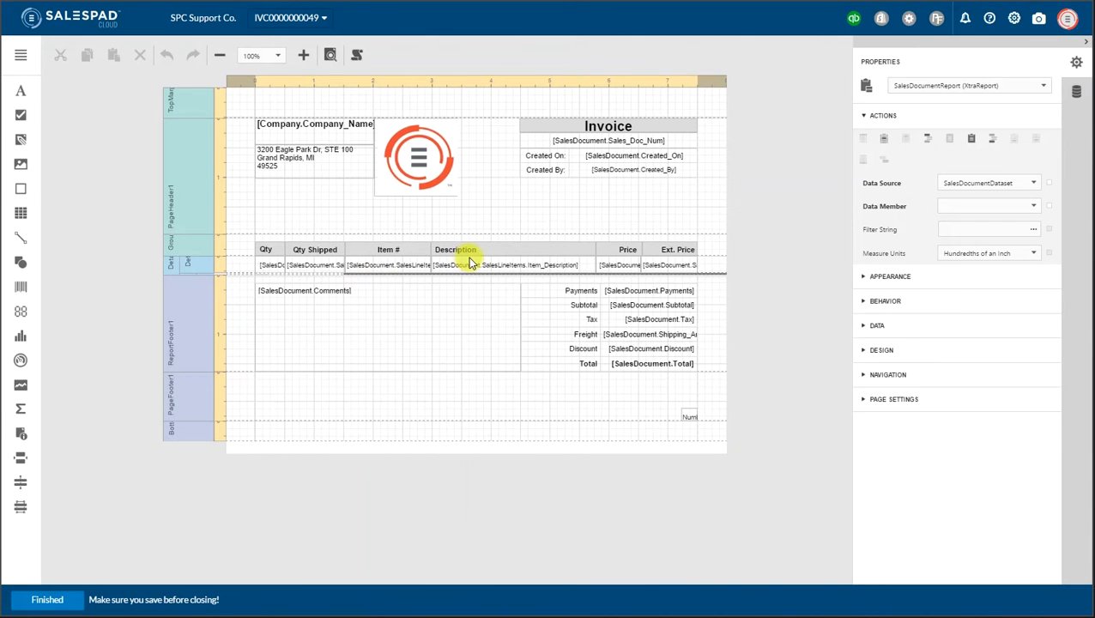
# Step: Insert a row below Created By in the Invoice header table and set its first cell's text to "Customer PO:"
pyautogui.click(544, 174)
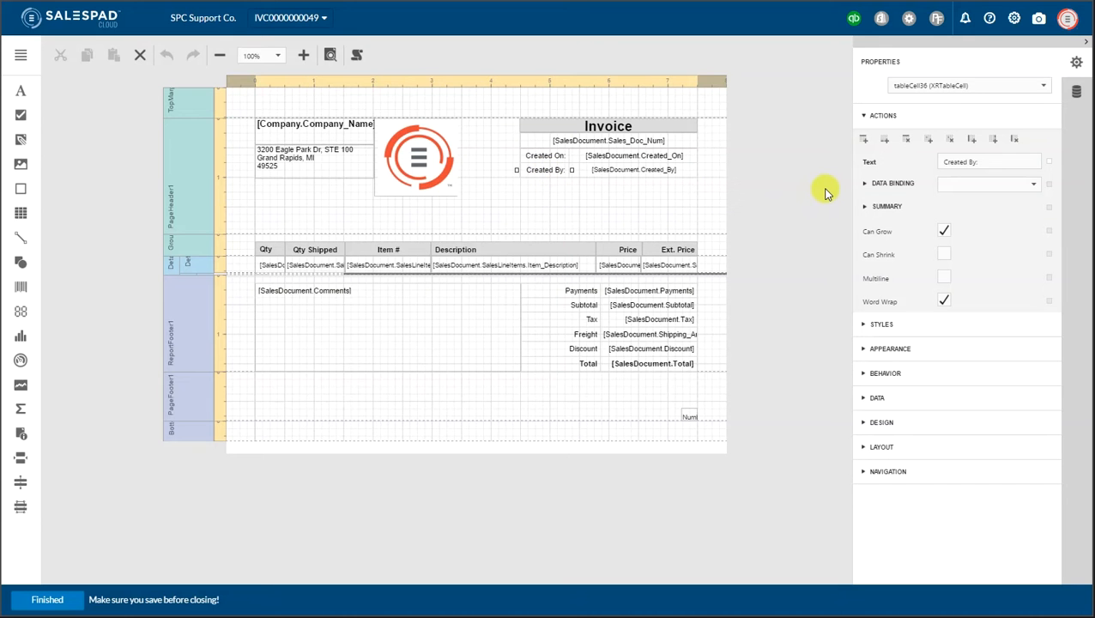
pyautogui.click(885, 141)
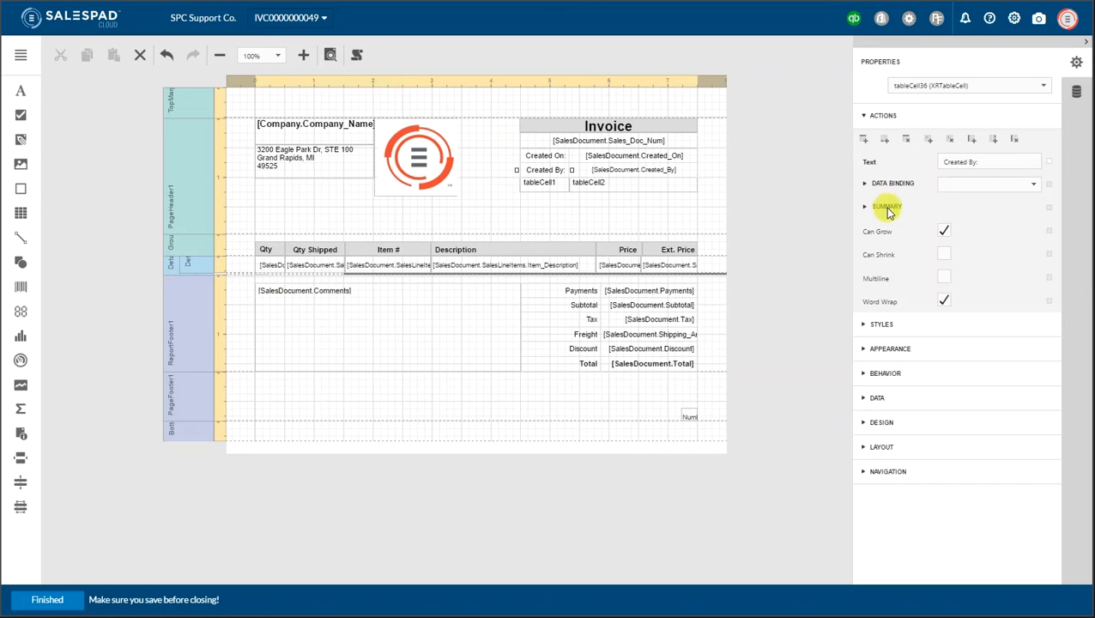
pyautogui.click(543, 190)
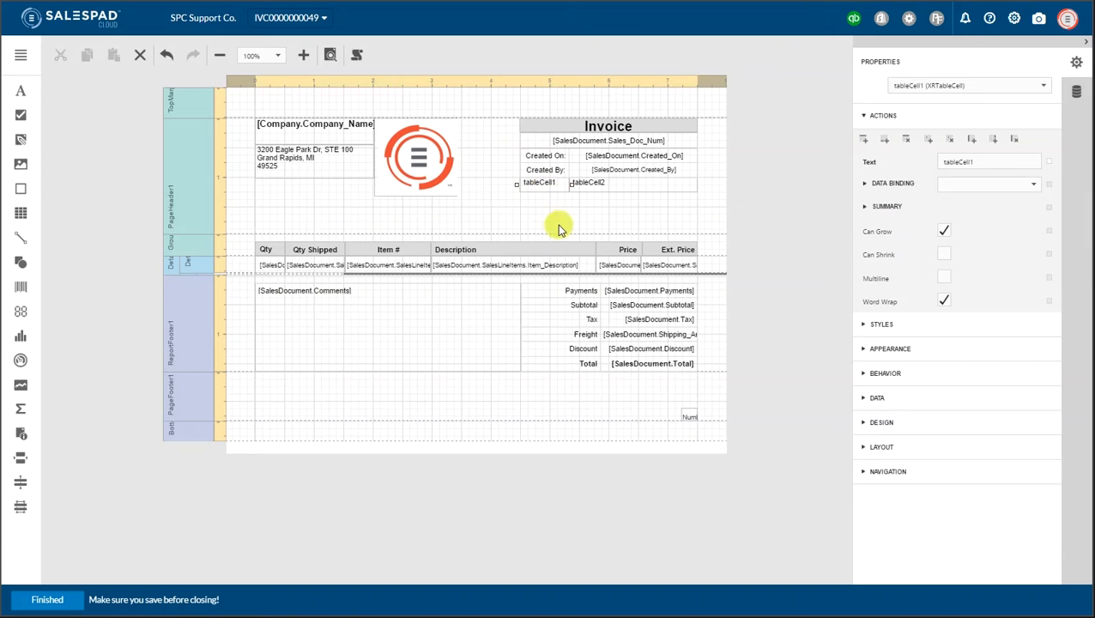
pyautogui.doubleClick(985, 157)
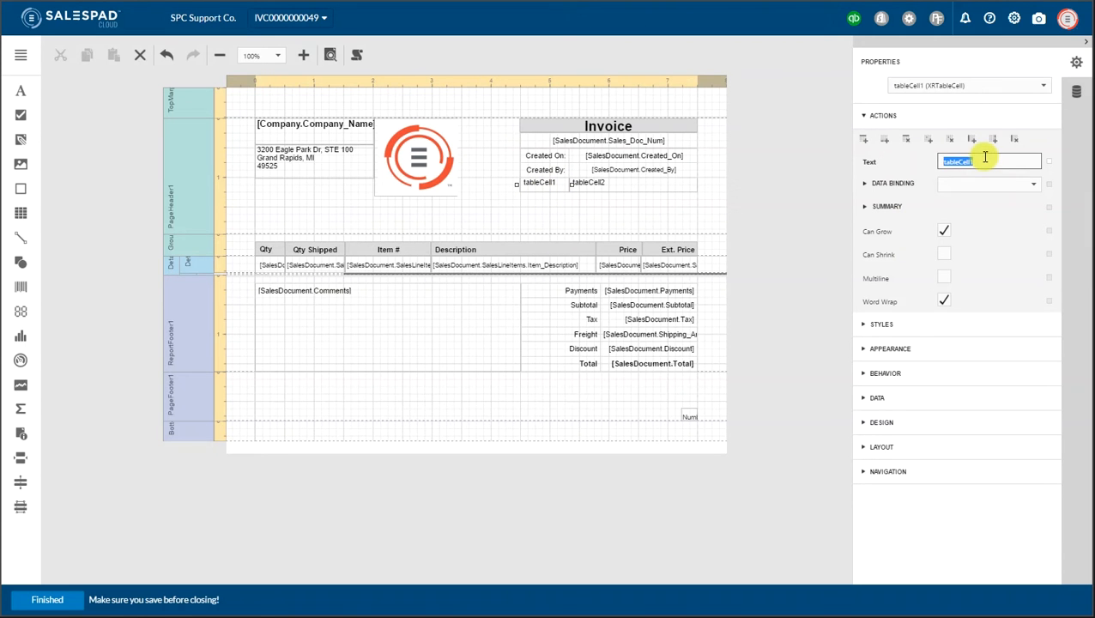
pyautogui.write('Customer #')
pyautogui.write('O:')
pyautogui.press('Return')
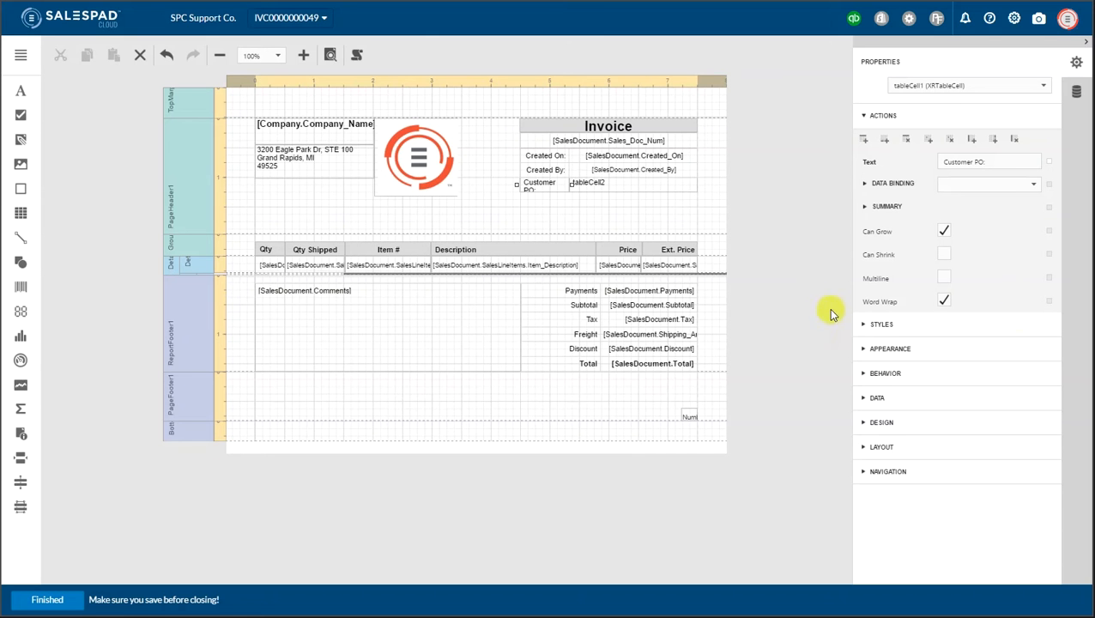
# Step: Set the Customer PO label cell's text alignment to Middle Center, matching the Created By label cell
pyautogui.click(892, 358)
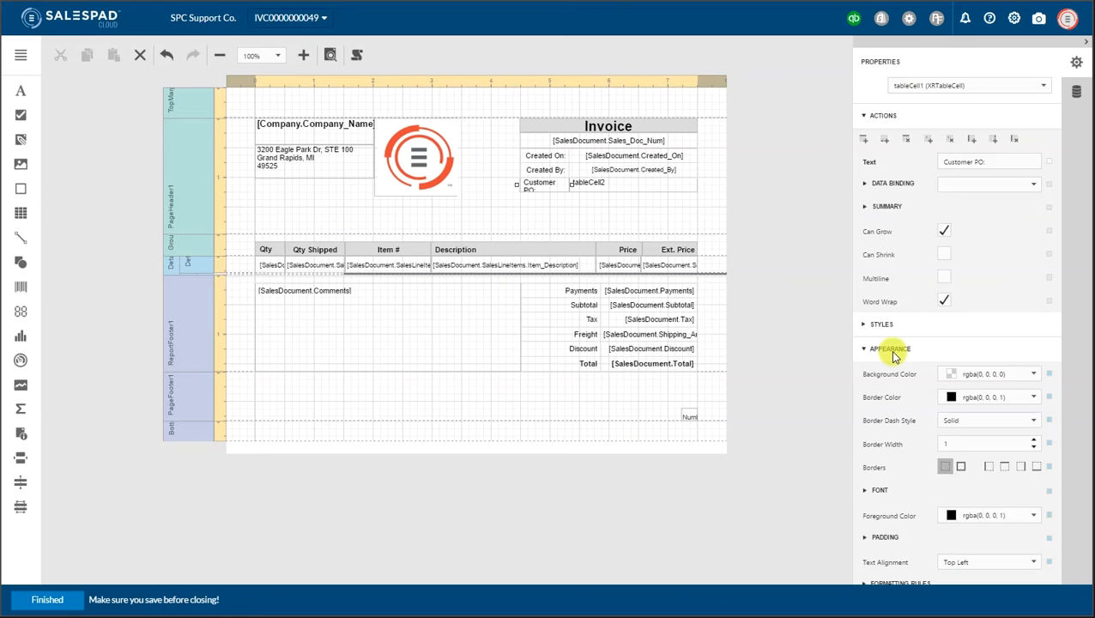
pyautogui.scroll(-3, 921, 408)
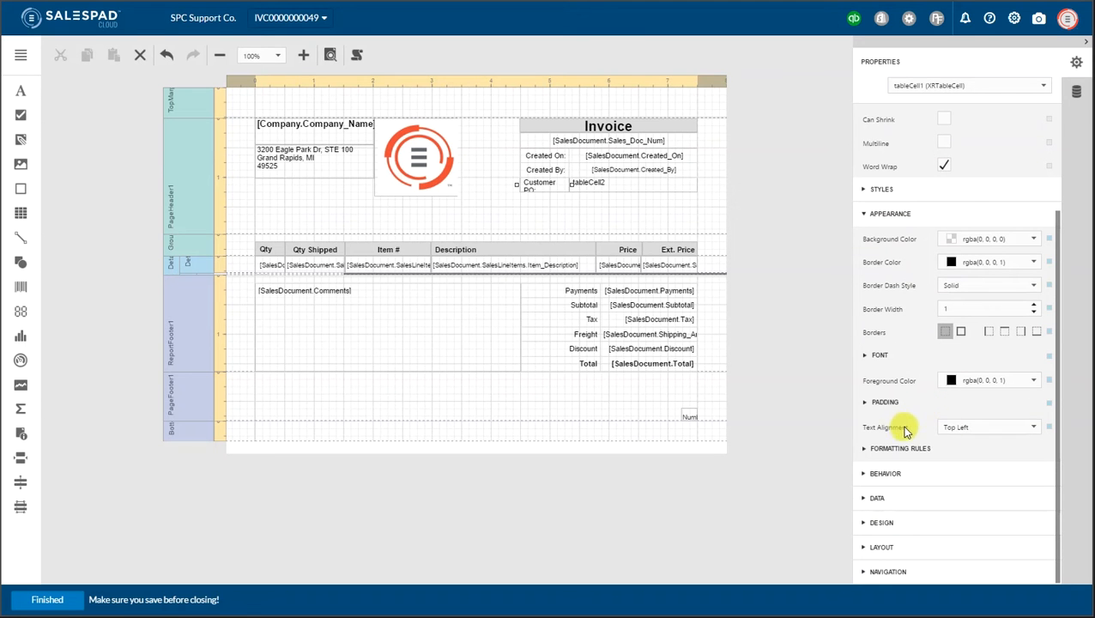
pyautogui.click(551, 171)
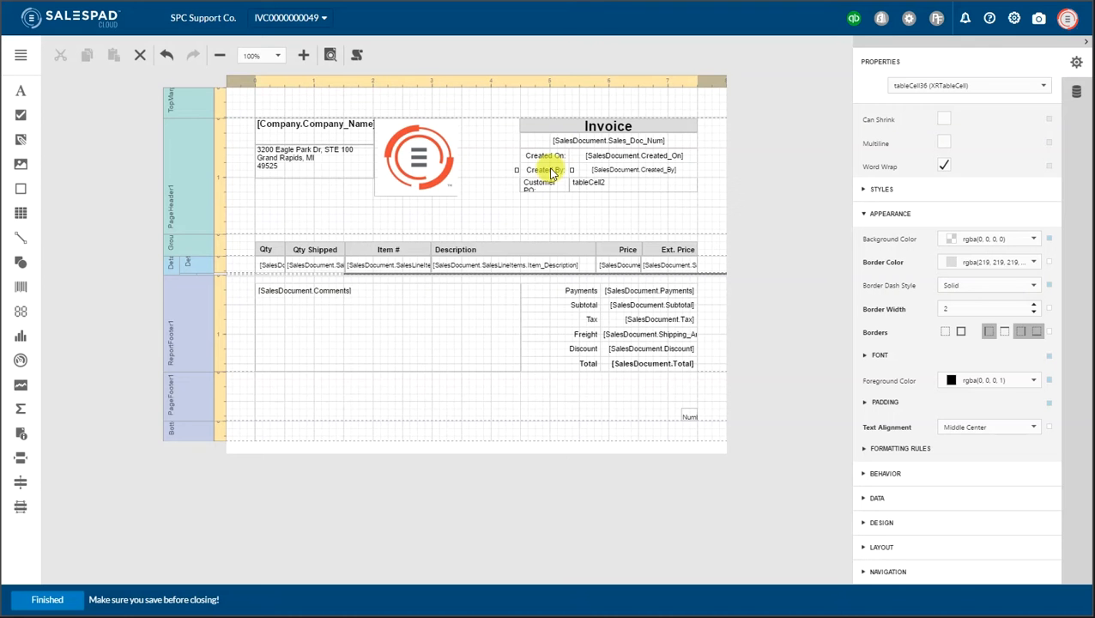
pyautogui.click(551, 156)
pyautogui.click(547, 171)
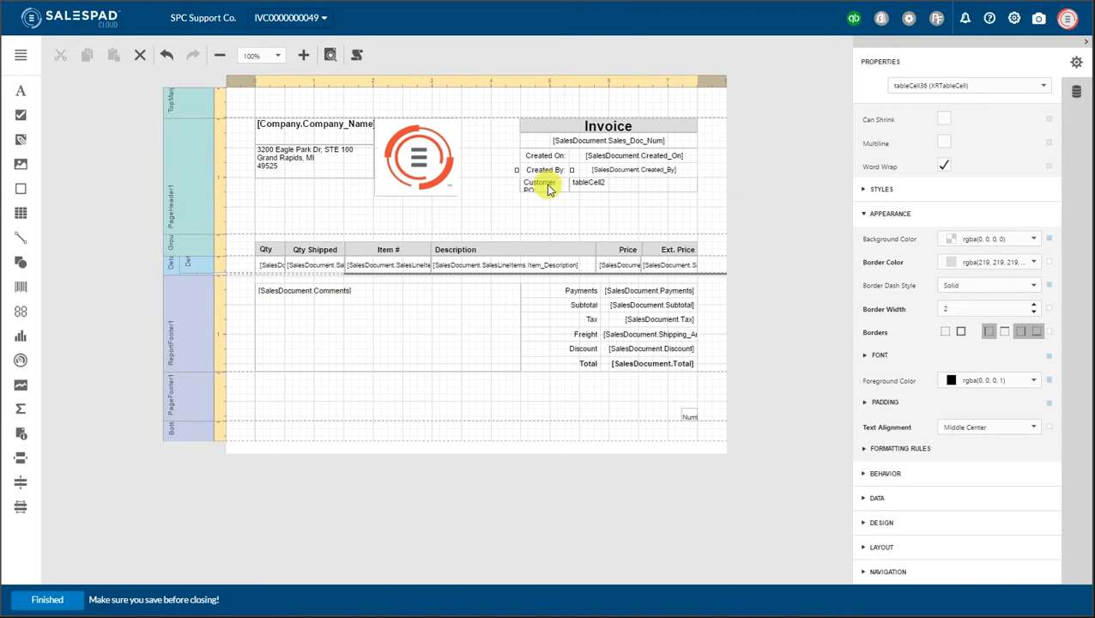
pyautogui.click(544, 185)
pyautogui.click(987, 425)
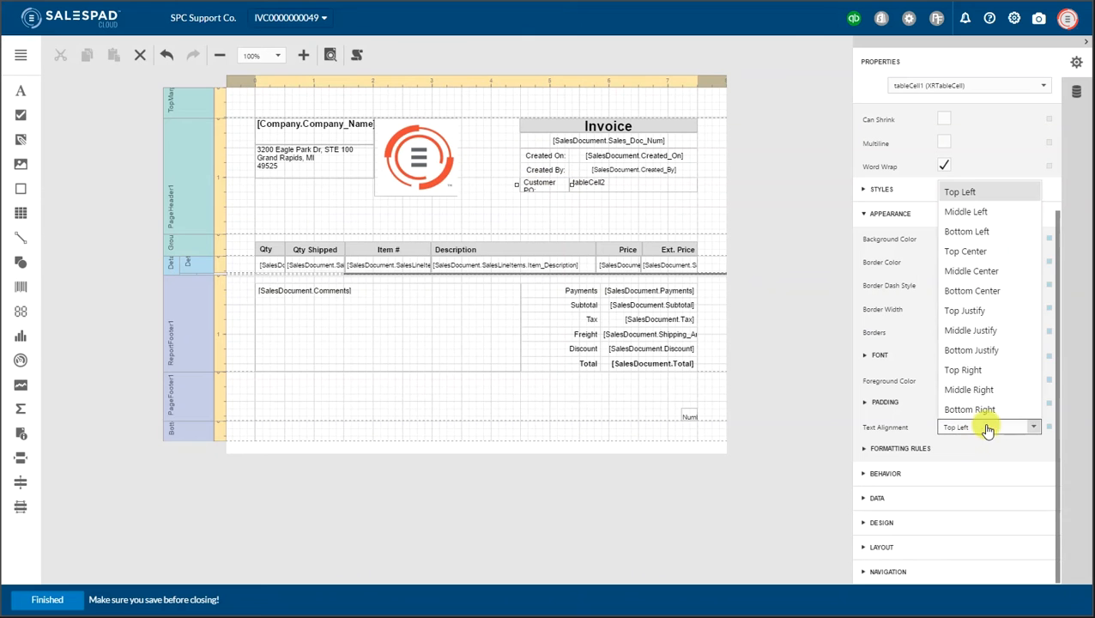
pyautogui.click(968, 273)
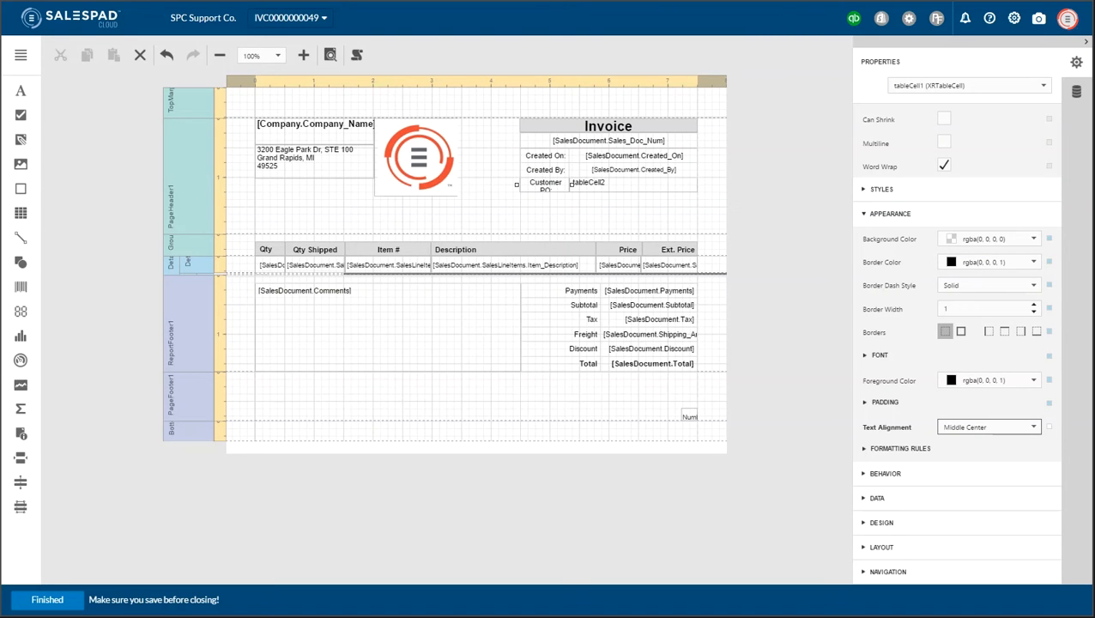
# Step: Bind the empty cell beside the Customer PO label to the Customer_PO field of SalesDocument in SalesDocumentDataset
pyautogui.click(624, 186)
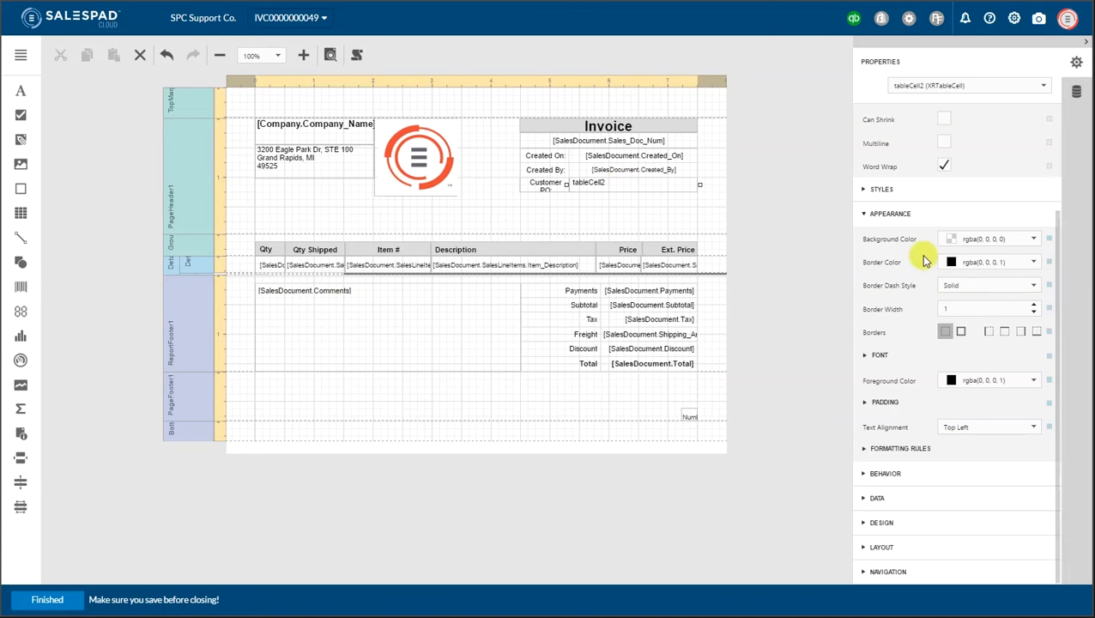
pyautogui.scroll(3, 923, 255)
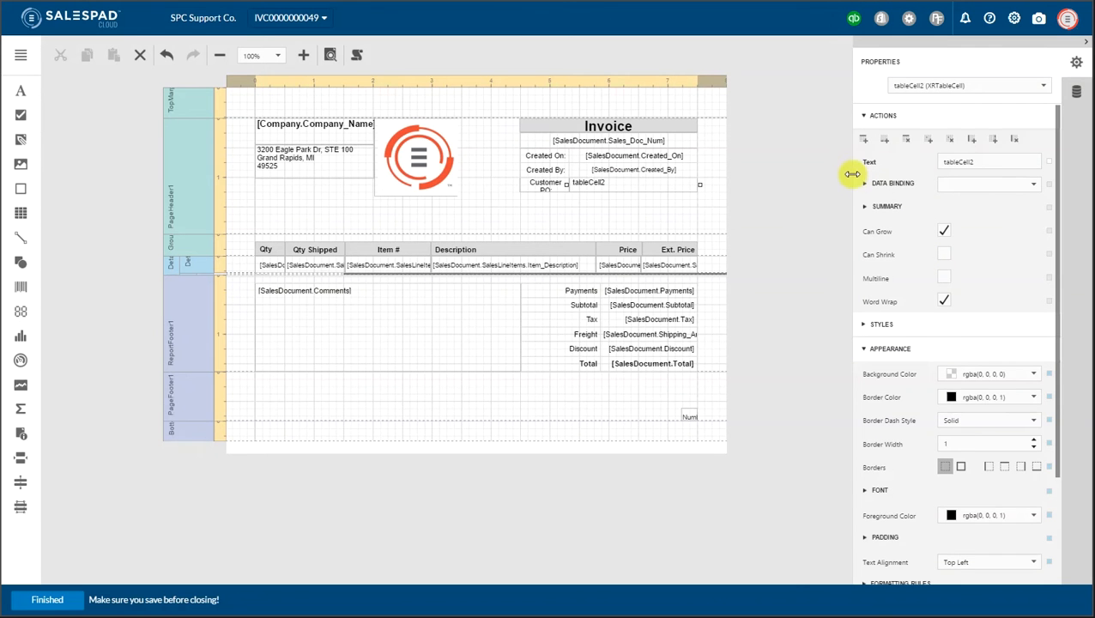
pyautogui.moveTo(853, 177); pyautogui.dragTo(781, 183)
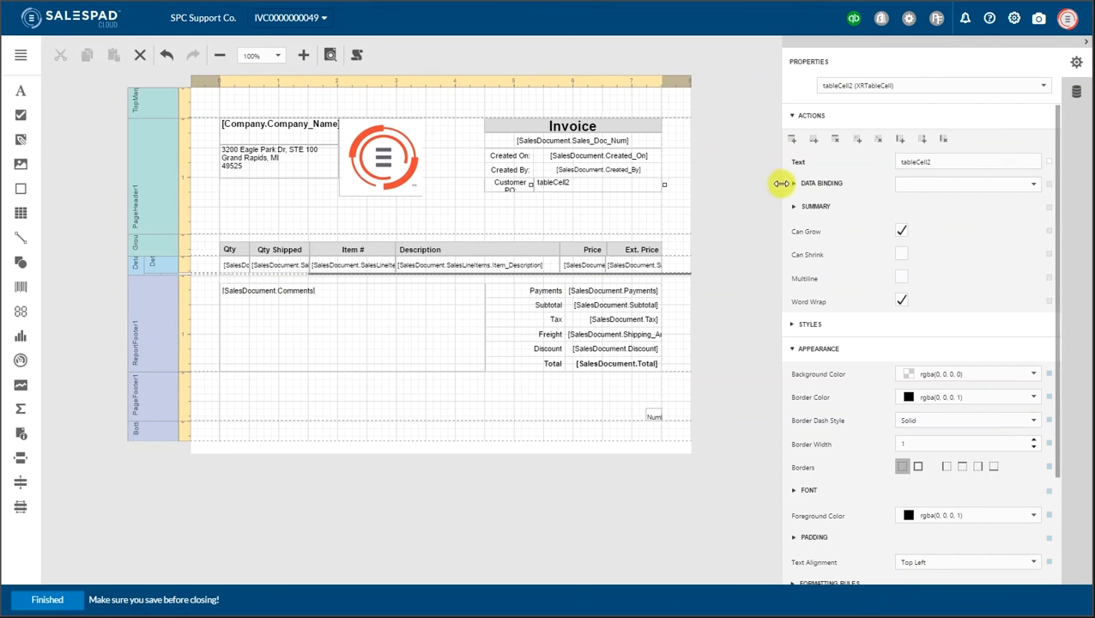
pyautogui.click(1033, 185)
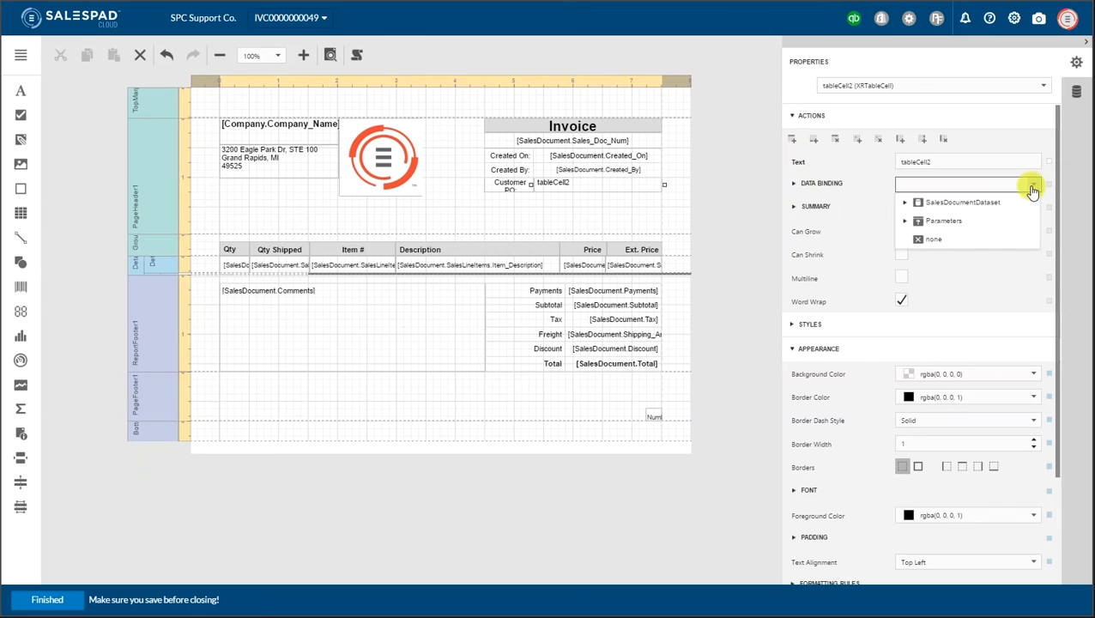
pyautogui.click(907, 205)
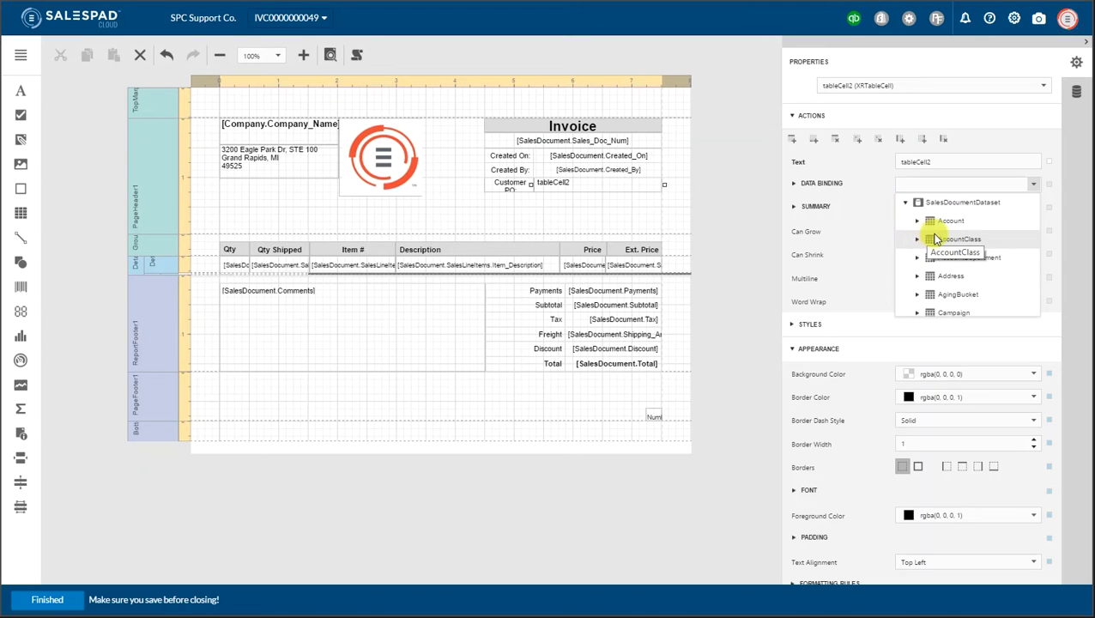
pyautogui.scroll(-5, 944, 253)
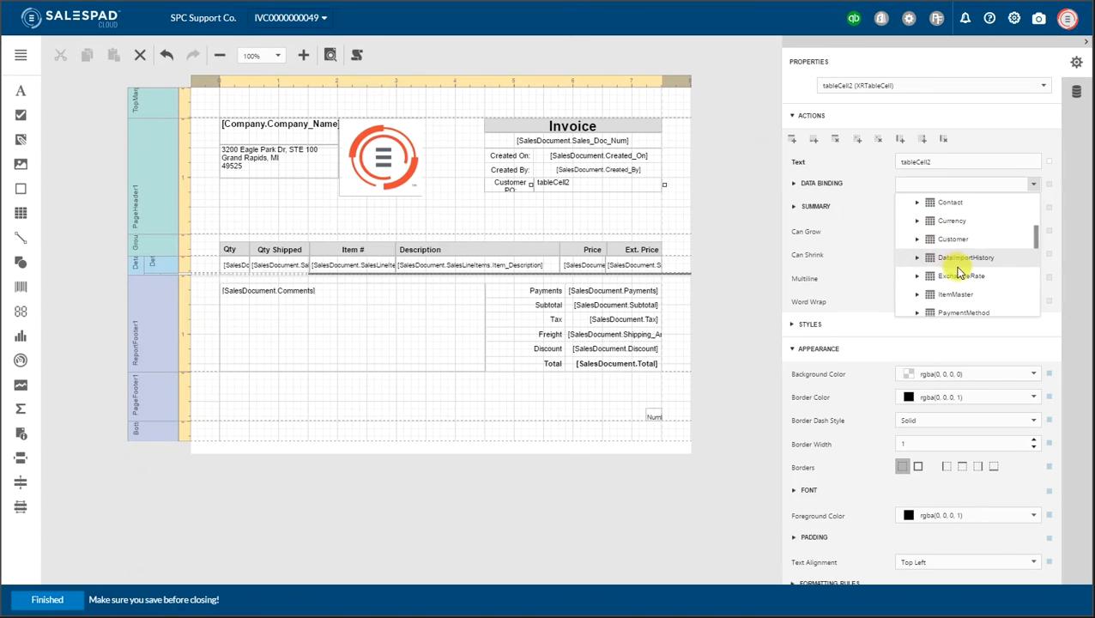
pyautogui.scroll(-2, 963, 277)
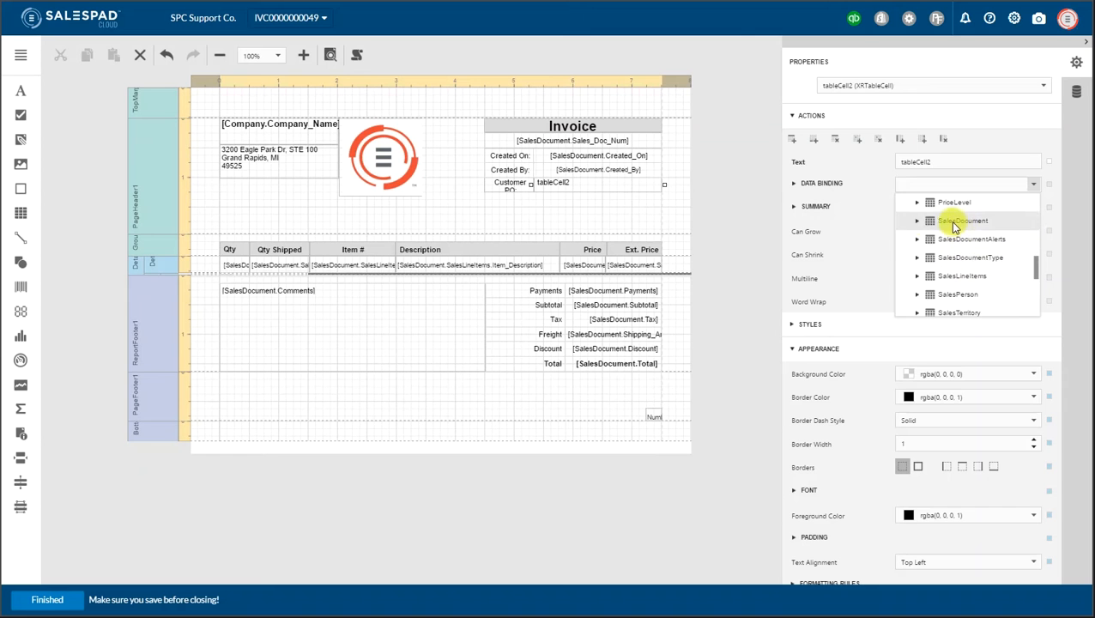
pyautogui.click(918, 224)
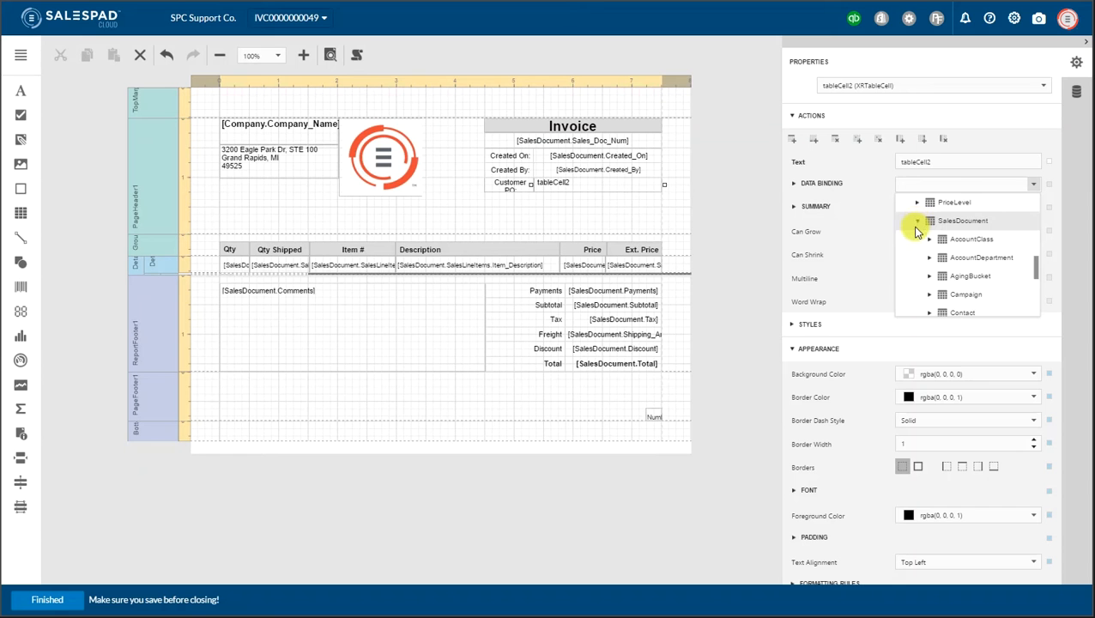
pyautogui.scroll(-5, 935, 240)
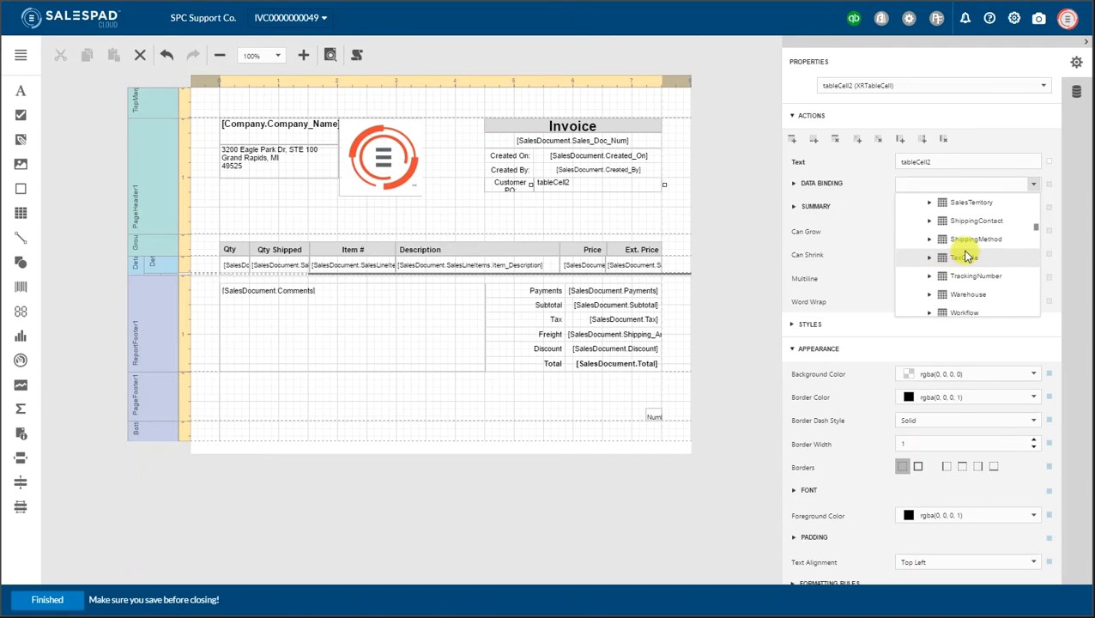
pyautogui.scroll(-3, 978, 271)
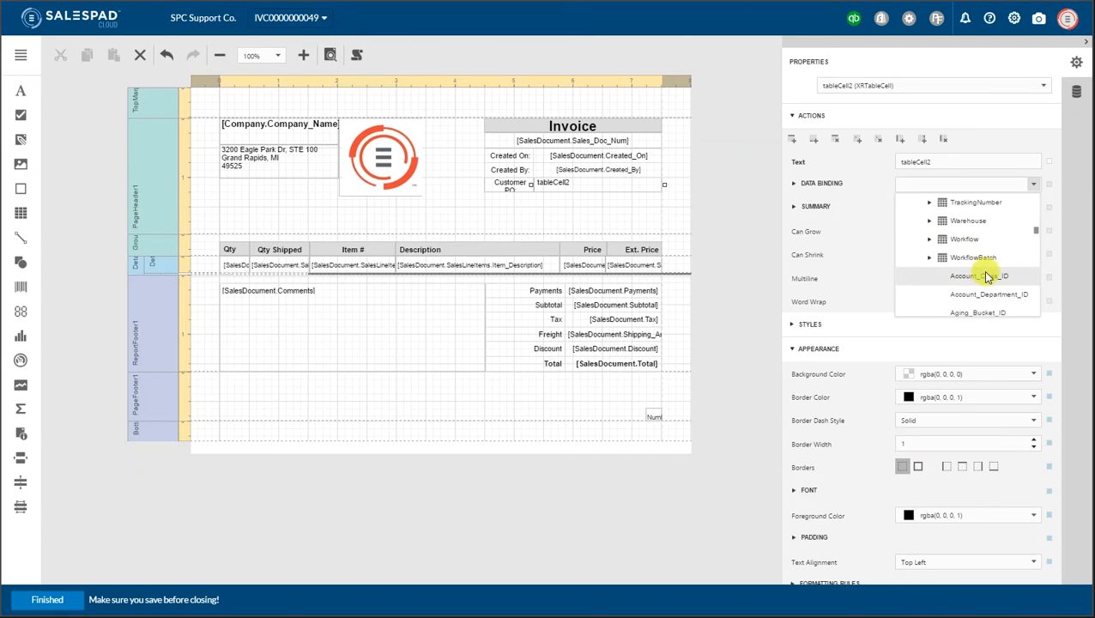
pyautogui.scroll(-3, 985, 274)
pyautogui.scroll(-2, 987, 285)
pyautogui.click(979, 296)
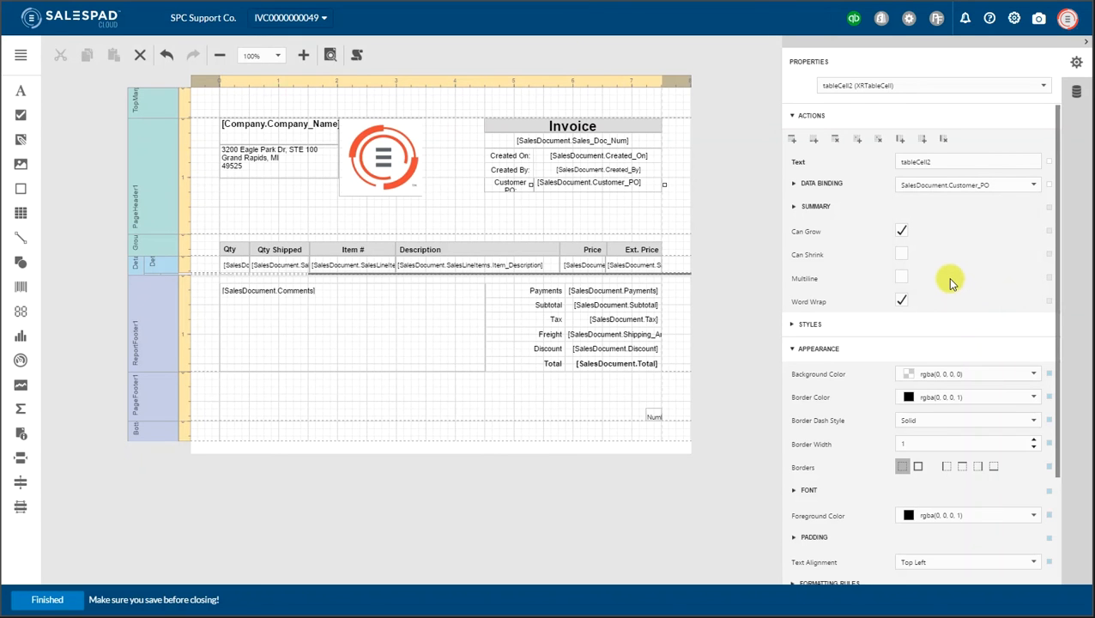
# Step: Set the bound Customer_PO cell's text alignment to Middle Center
pyautogui.scroll(-3, 913, 291)
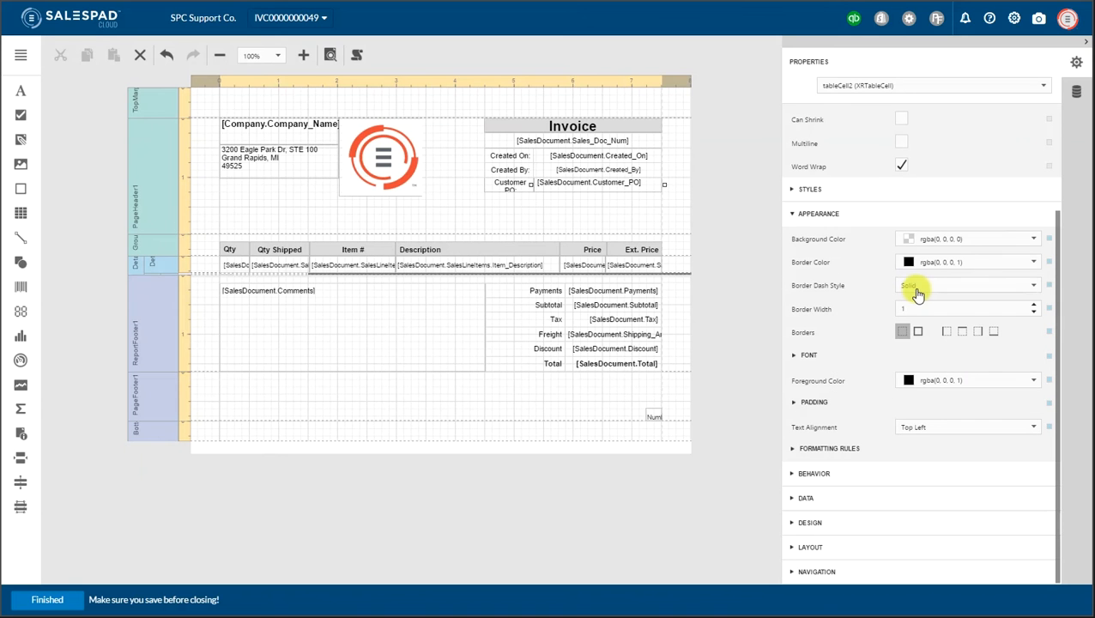
pyautogui.click(984, 427)
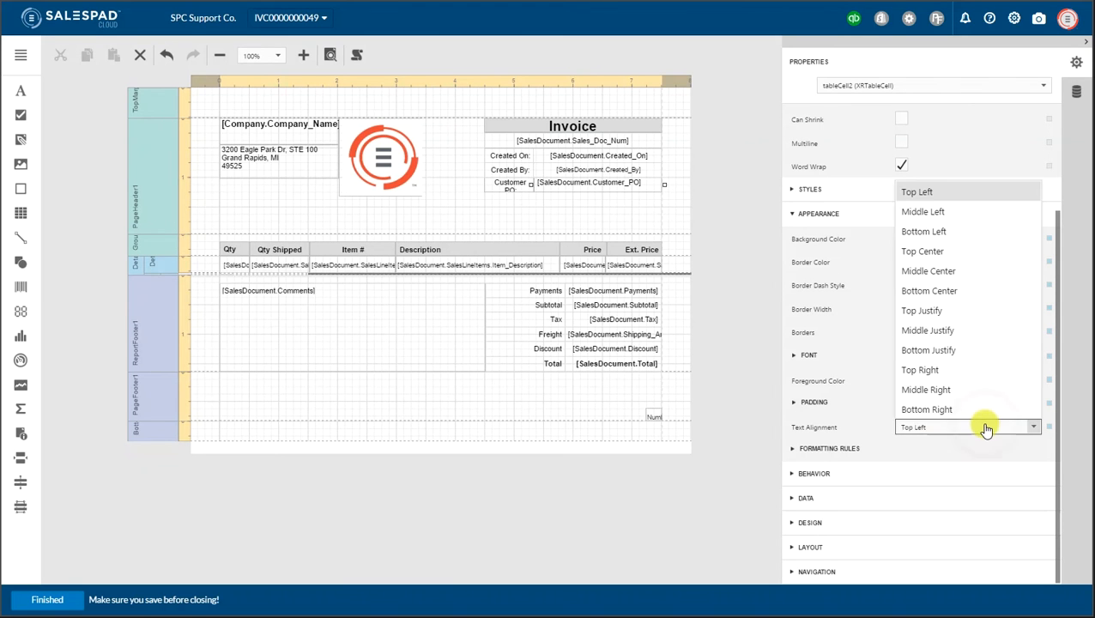
pyautogui.click(946, 272)
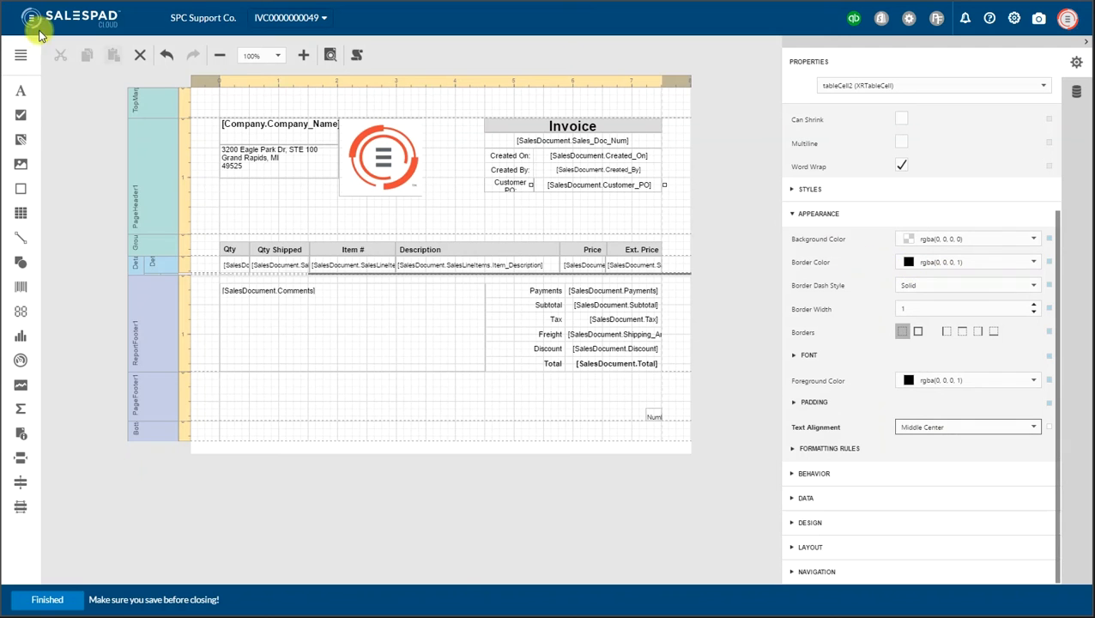
# Step: Save the report, finish editing to return to the print options, and preview Default Invoice with the new Customer PO row
pyautogui.click(20, 54)
pyautogui.click(104, 93)
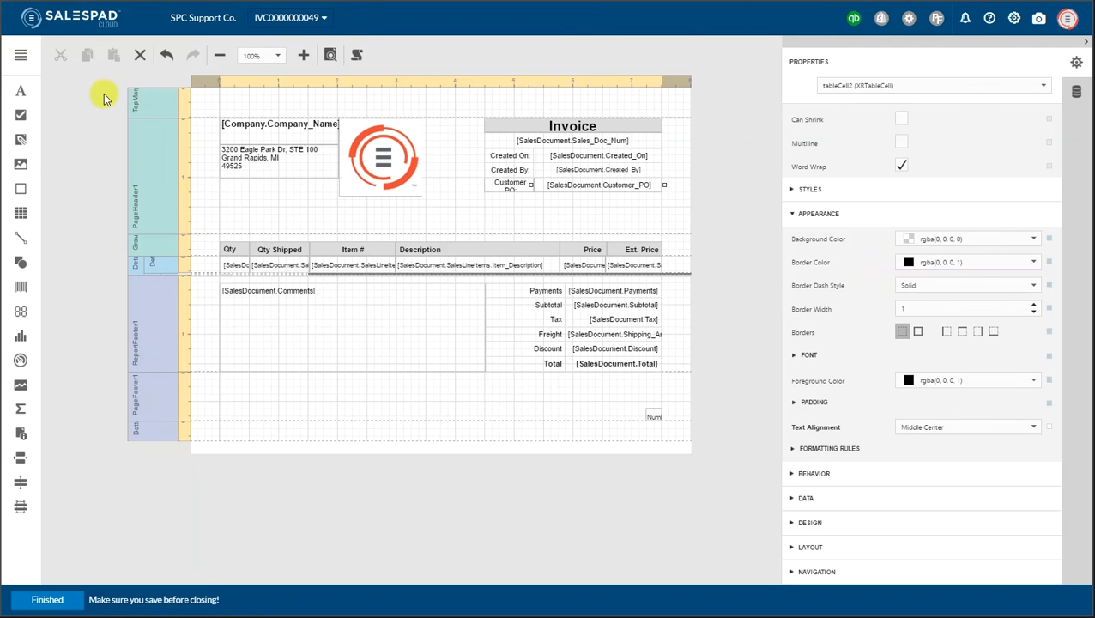
pyautogui.click(659, 87)
pyautogui.click(51, 607)
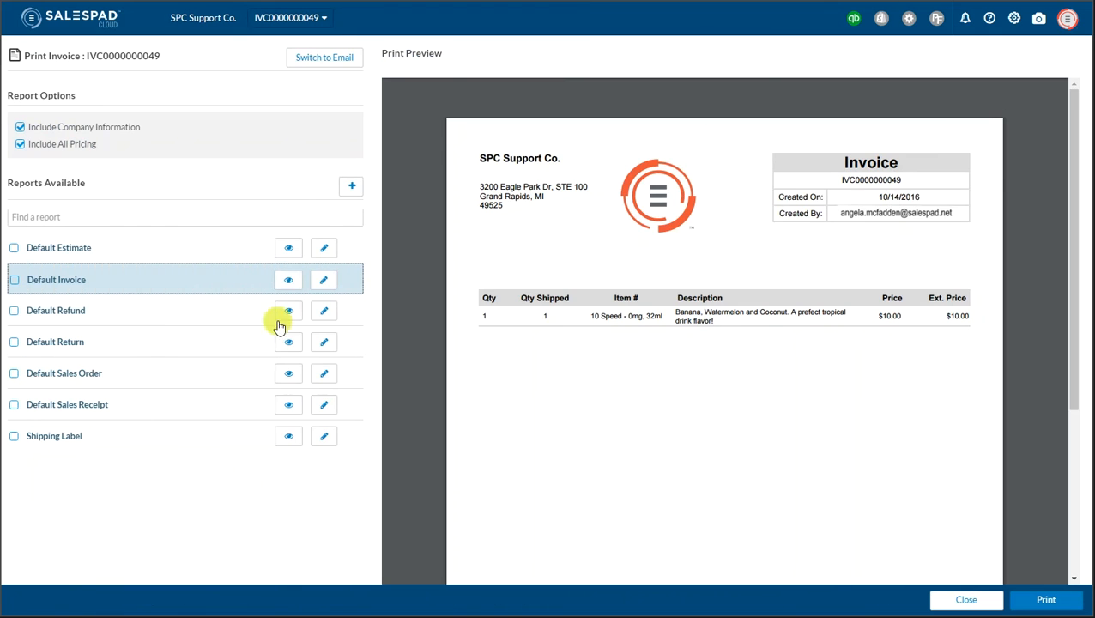
pyautogui.click(289, 281)
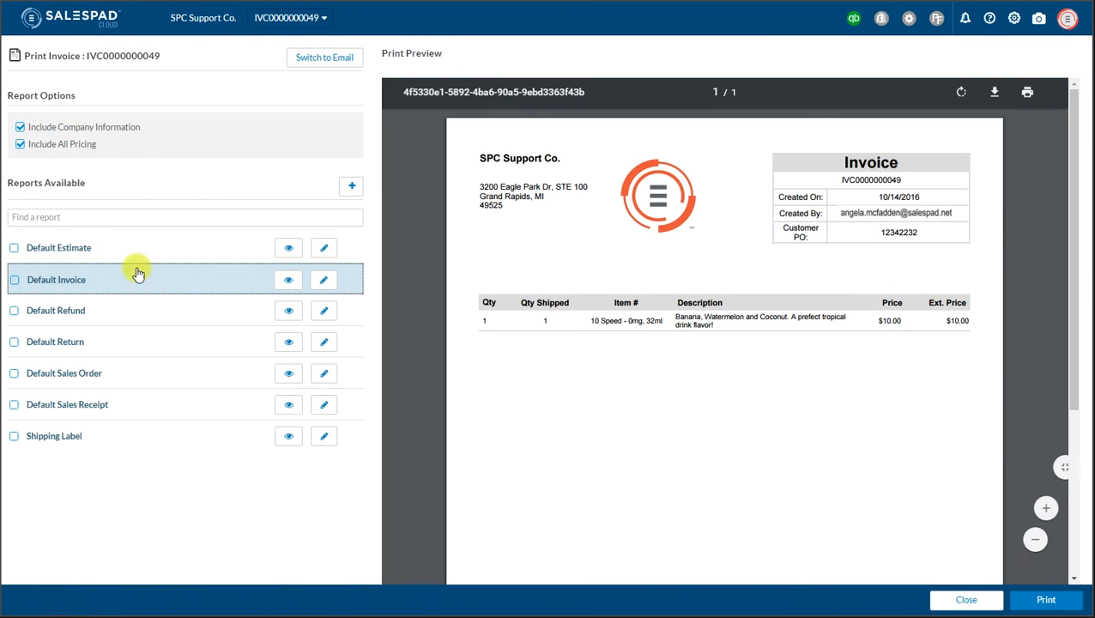